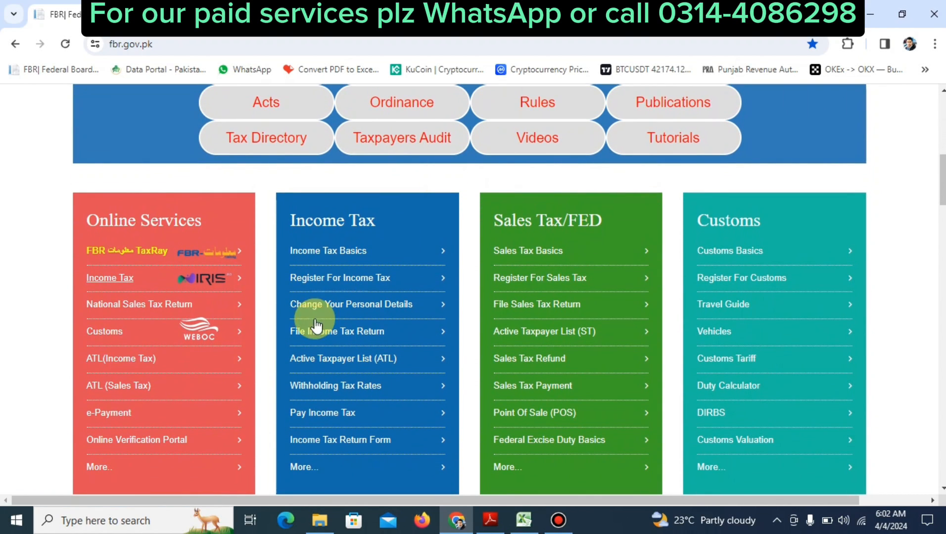
Go from fbr.gov.pk into IRIS, dismiss the scam warning, and open the Capital Assets u/s 7E form
click(181, 277)
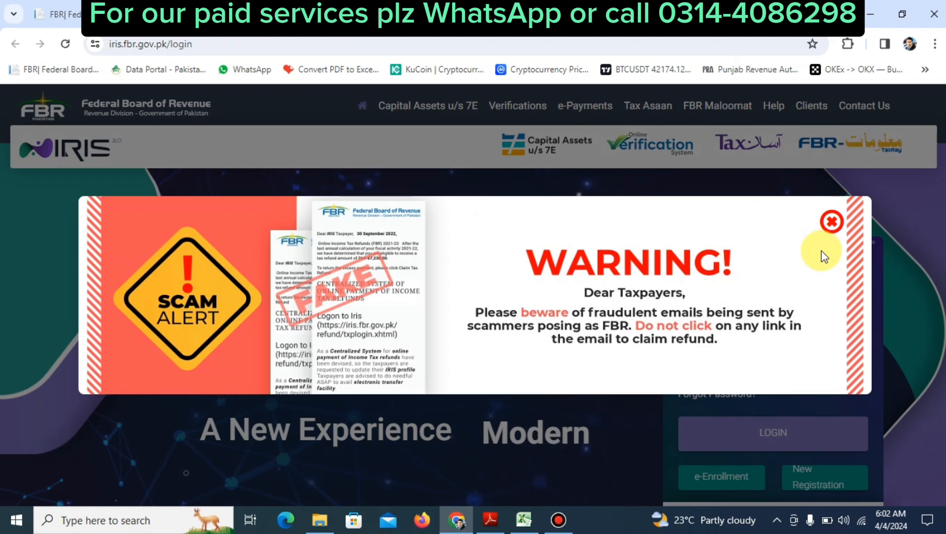
click(831, 221)
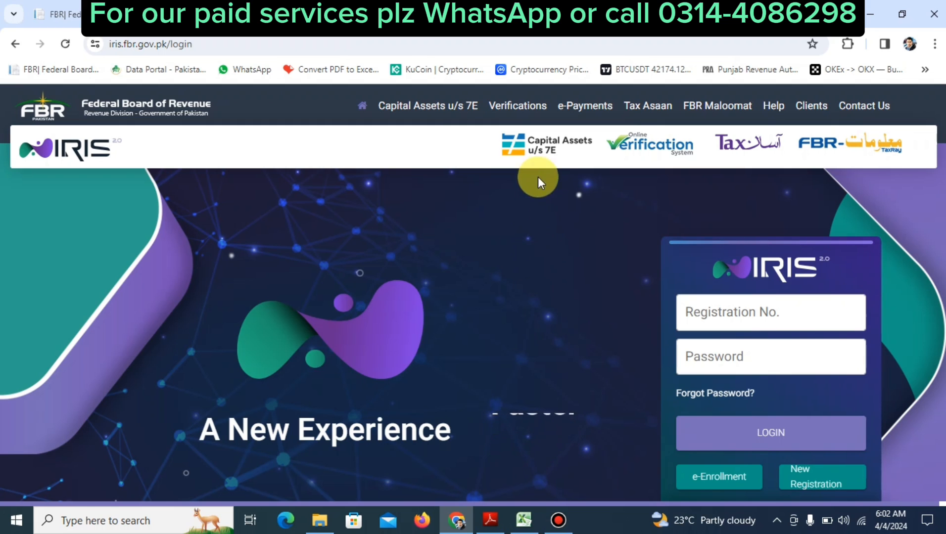
click(537, 150)
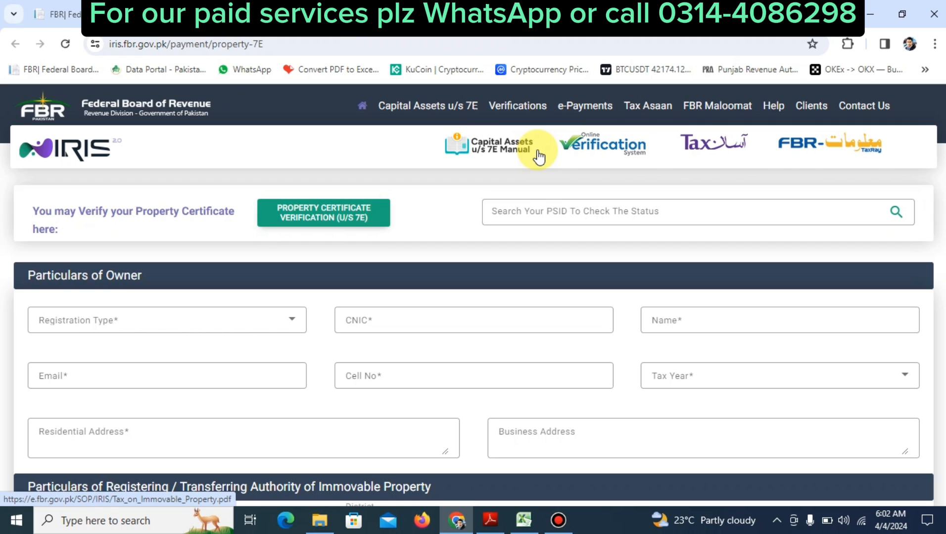
click(553, 219)
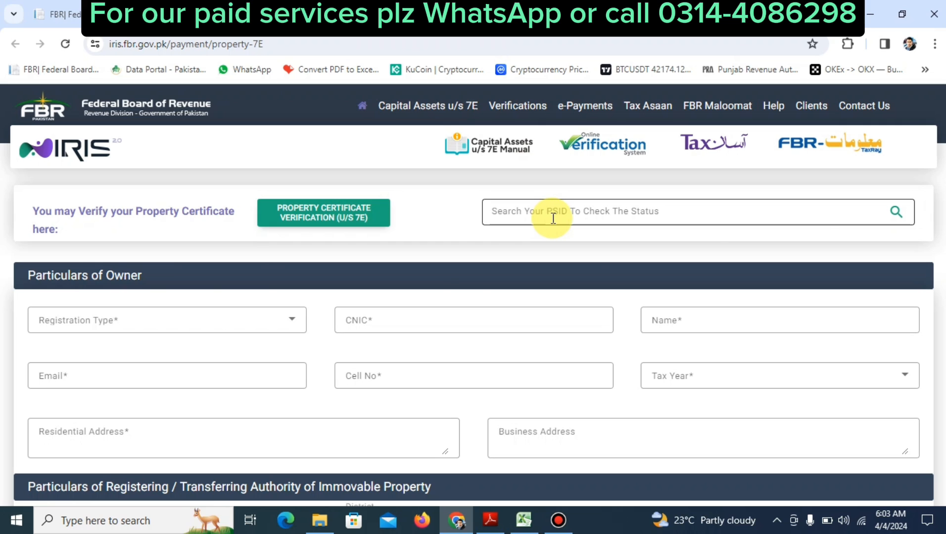
key(alt+Tab)
key(Tab)
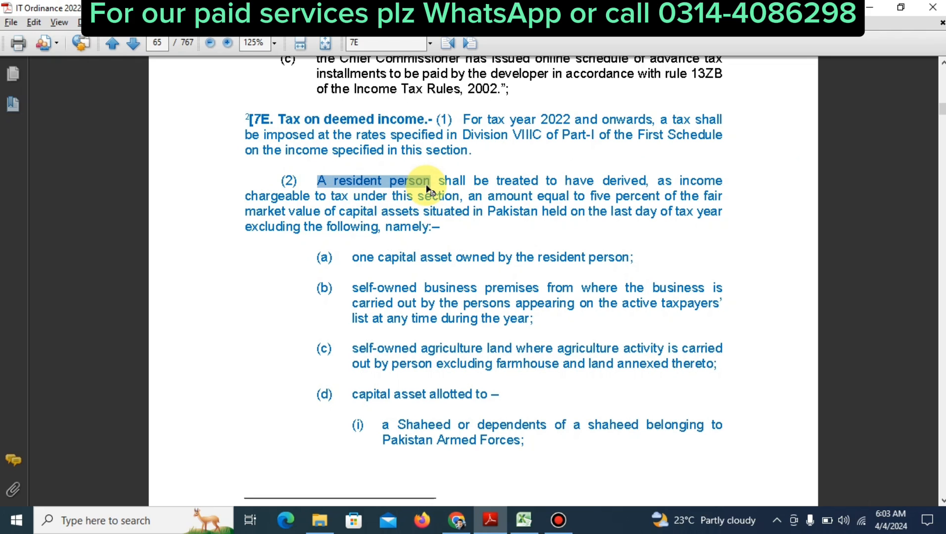
key(alt+Tab)
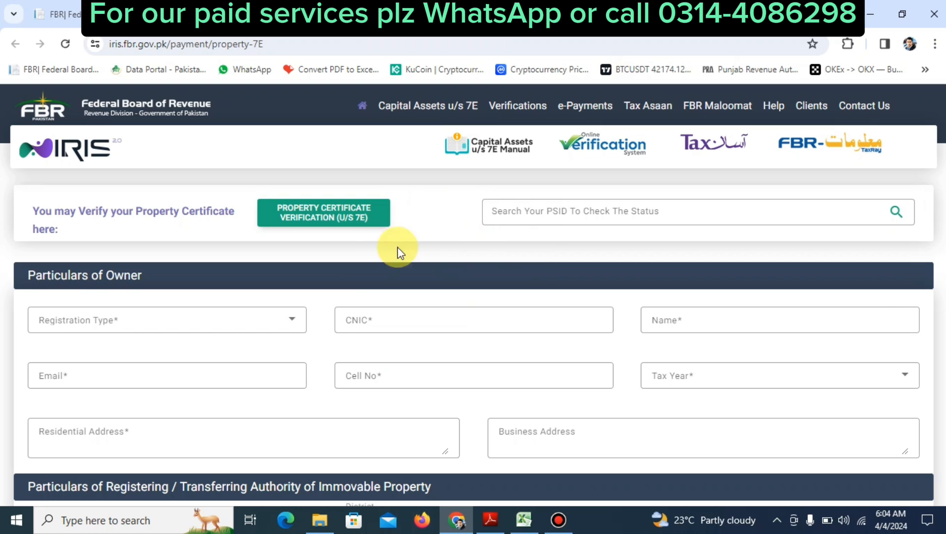
Set registration type to CNIC, enter the owner's CNIC number, and autofill name, email and cell
click(182, 325)
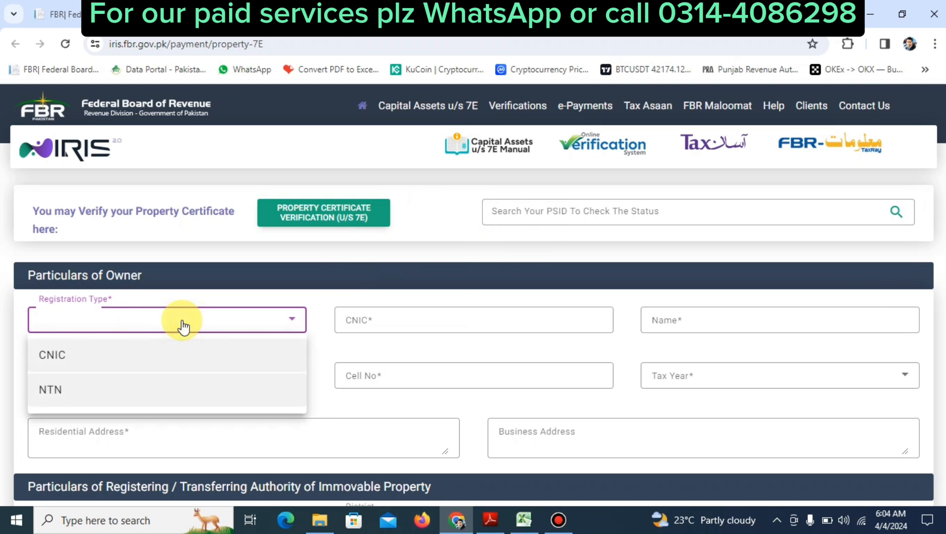
click(105, 358)
click(382, 320)
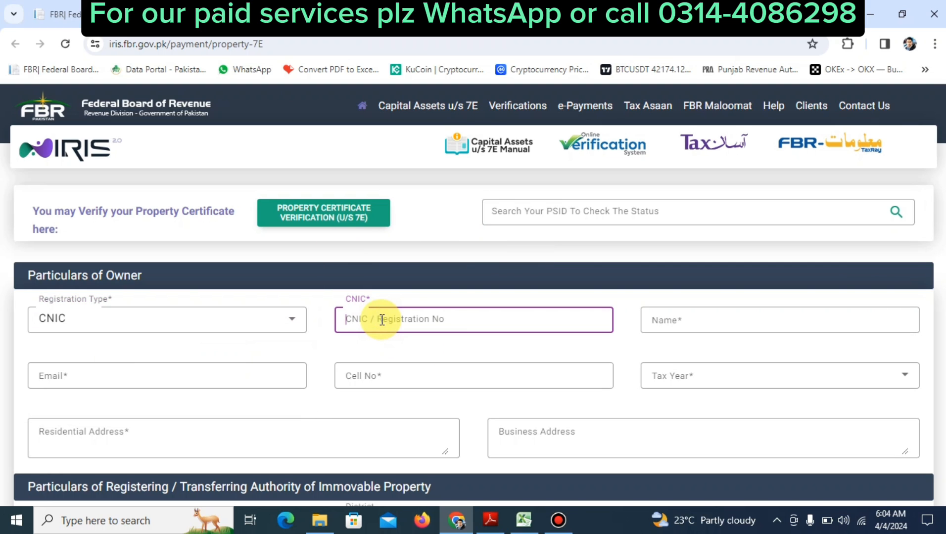
key(Tab)
key(Down)
key(Return)
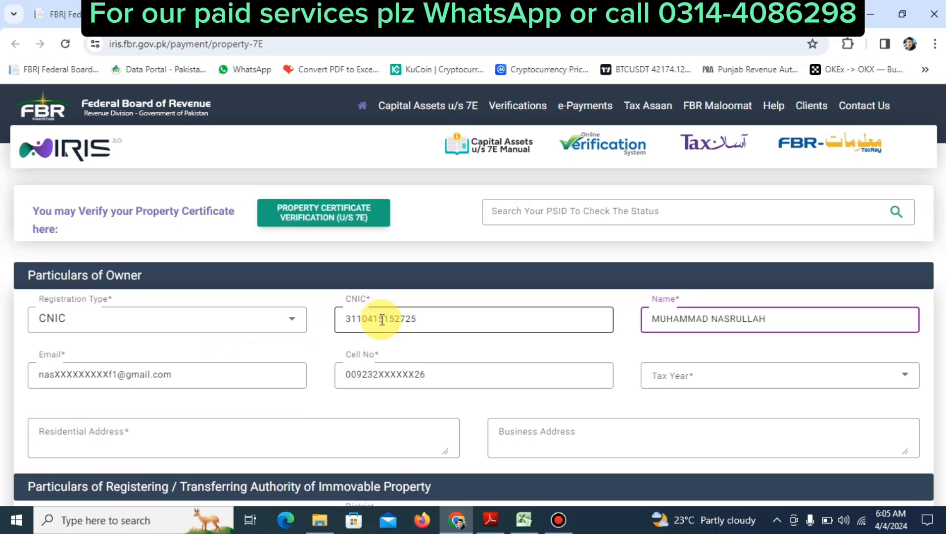
Enter LAHORE as the residential and business address
scroll(381, 319, down, 2)
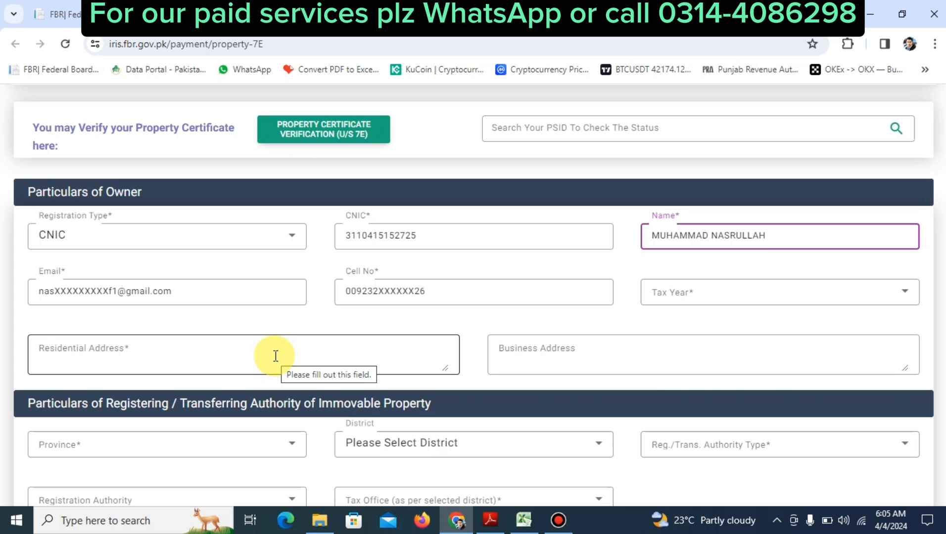
click(276, 357)
text(L)
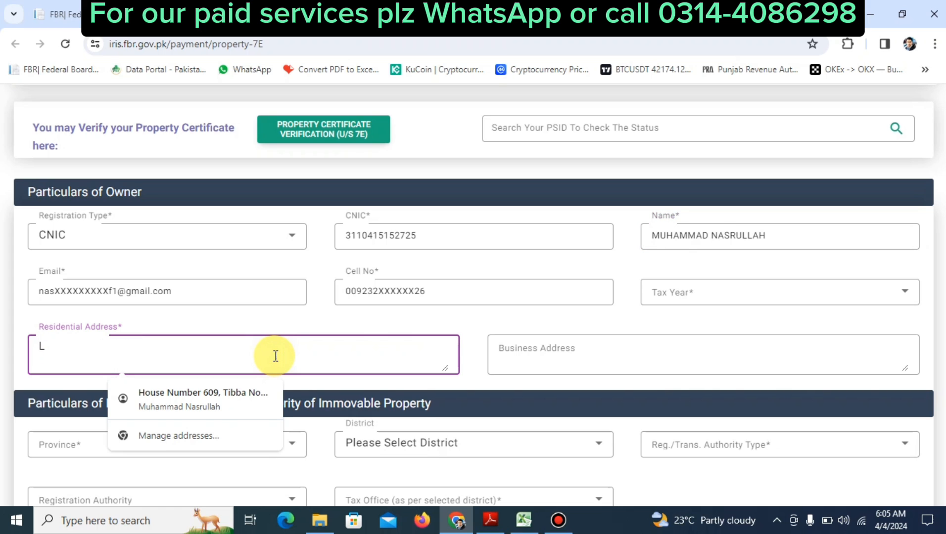
text(AHORE)
key(Tab)
text(LAHORE)
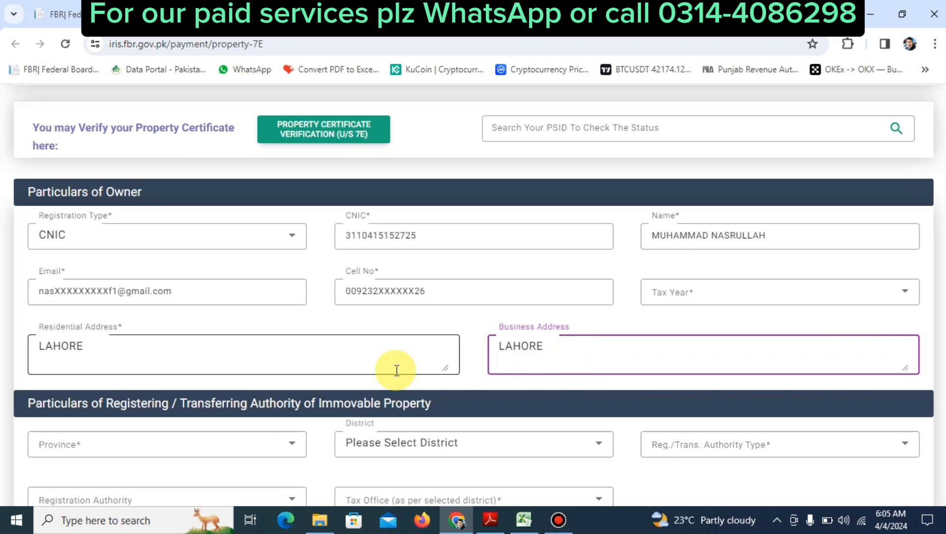
scroll(397, 370, down, 6)
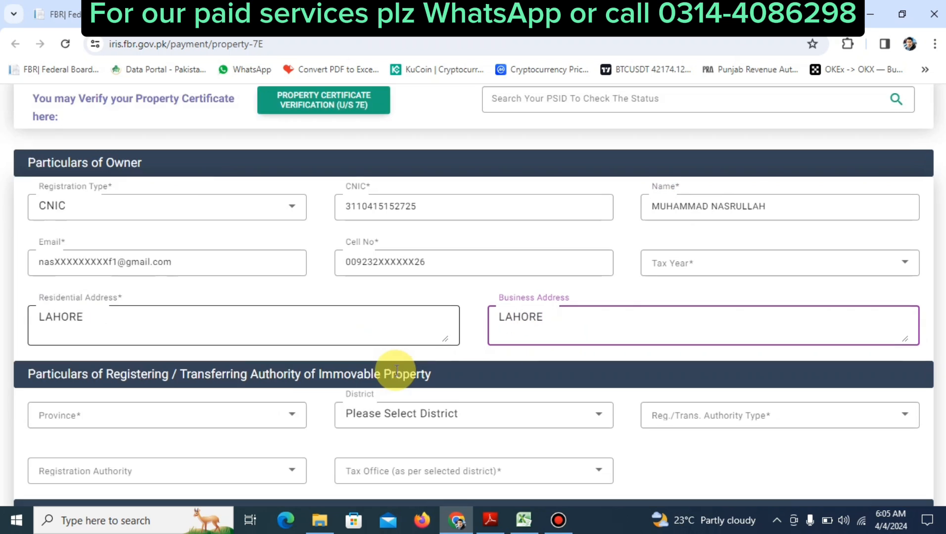
scroll(397, 370, up, 2)
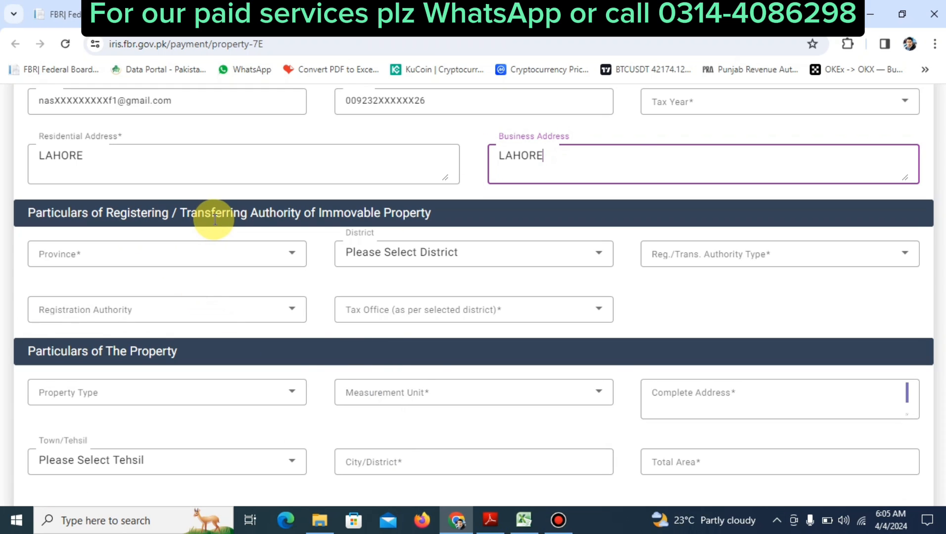
Set the property's province to PUNJAB and district to LAHORE
click(268, 256)
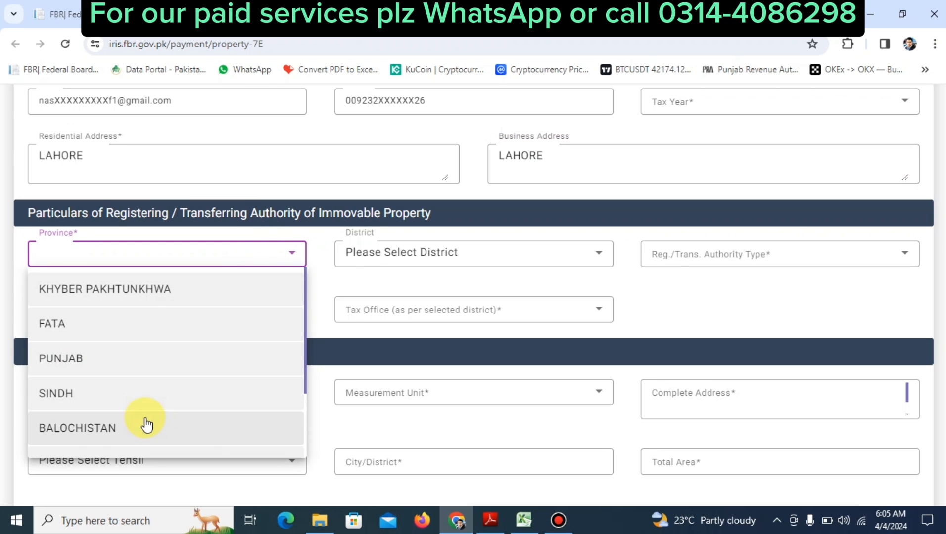
click(119, 365)
click(435, 260)
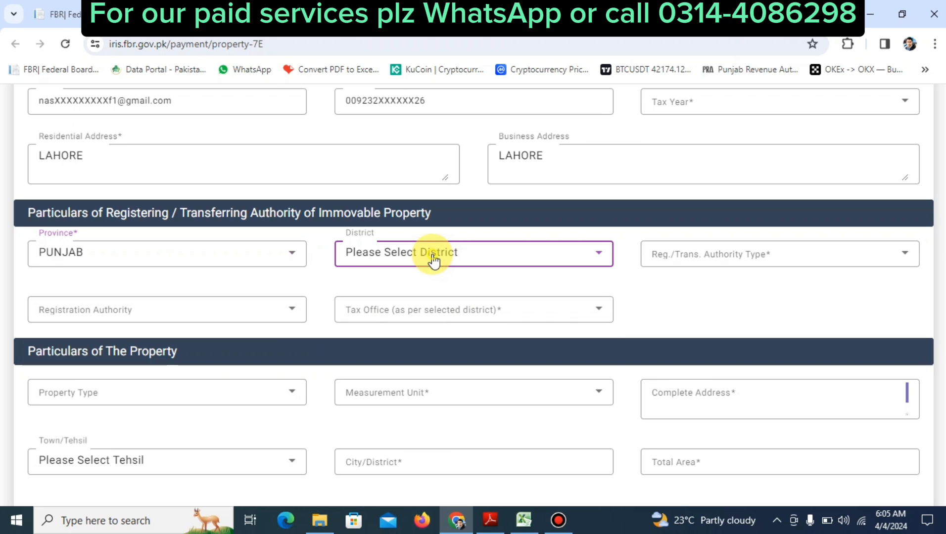
scroll(430, 270, down, 10)
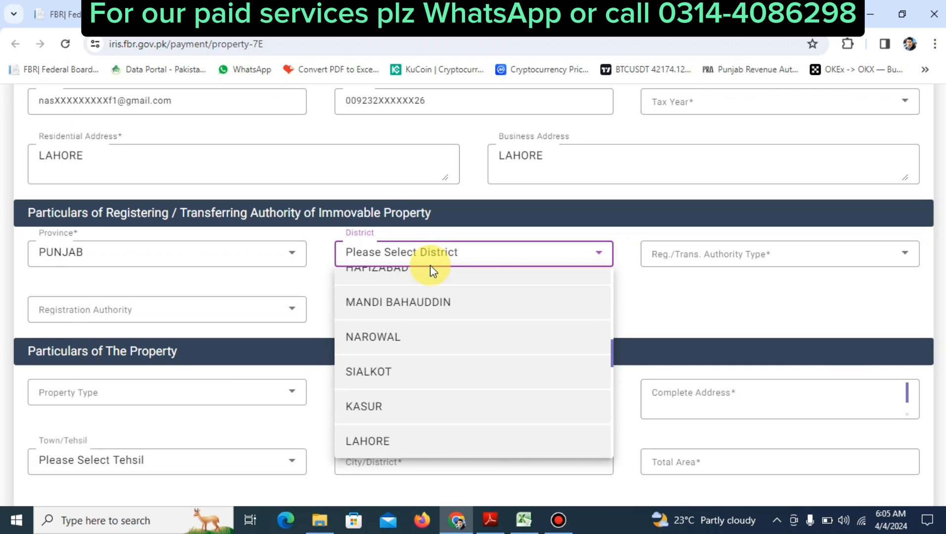
scroll(460, 304, up, 10)
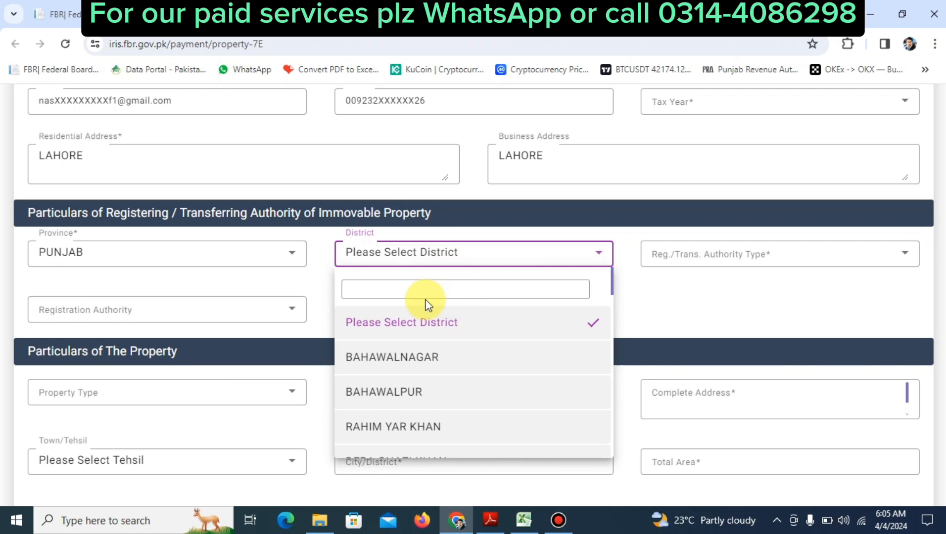
click(421, 289)
text(LAH)
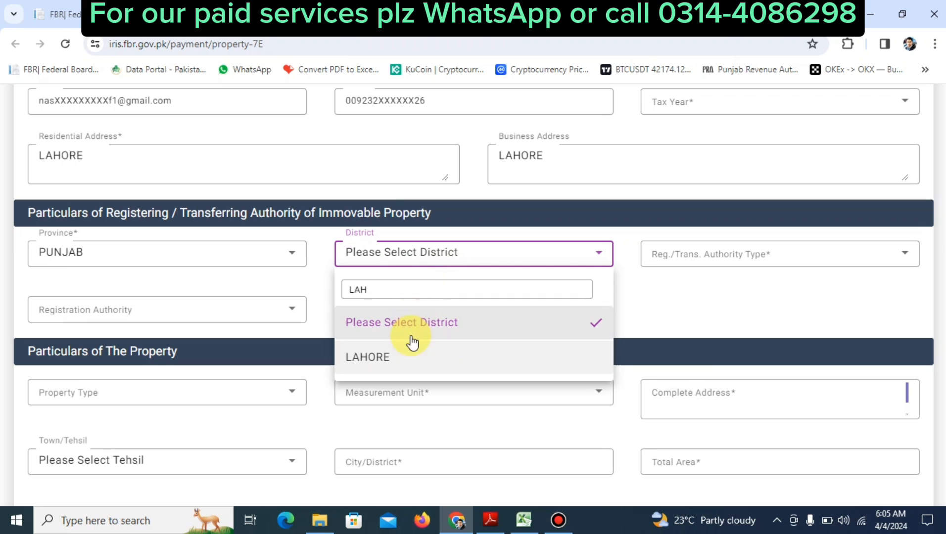
click(405, 357)
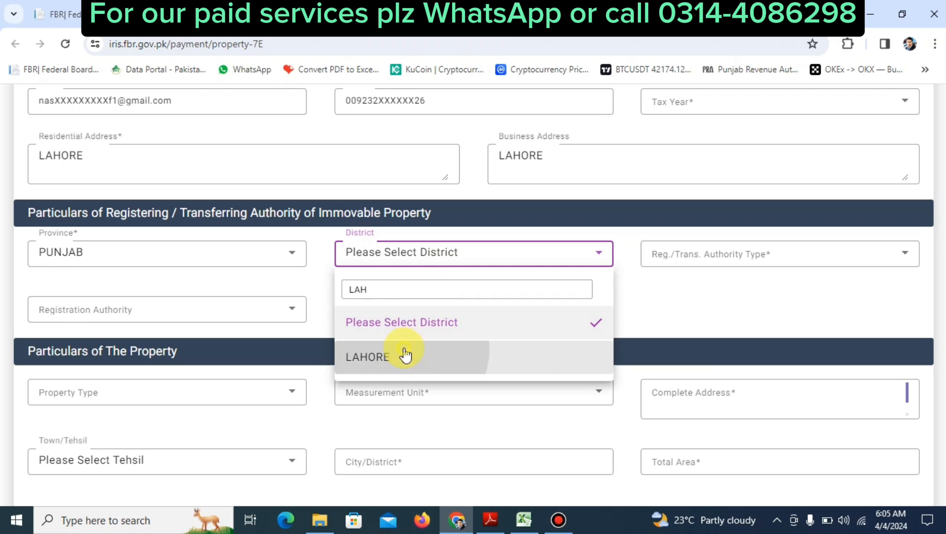
Try the Tehsil and Town authority types, then settle on Housing Authority
click(686, 254)
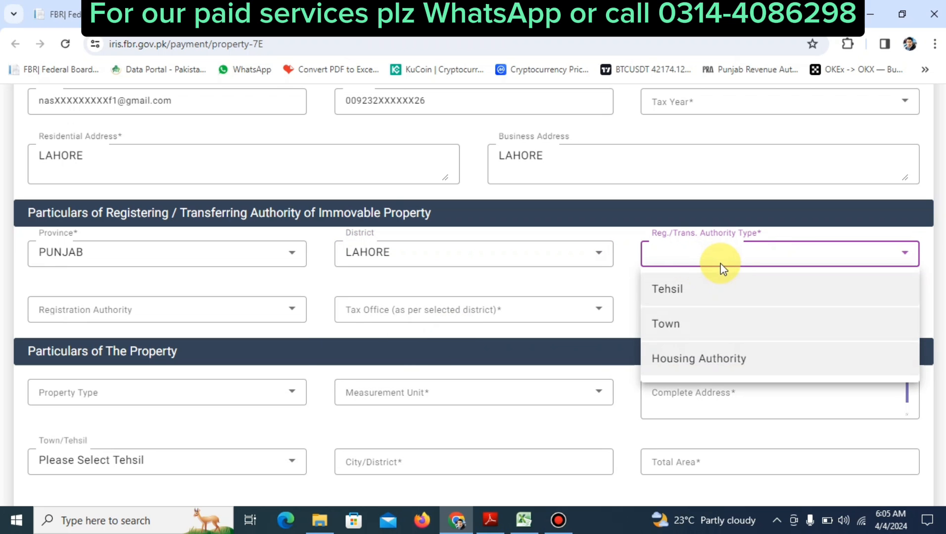
click(698, 298)
click(127, 309)
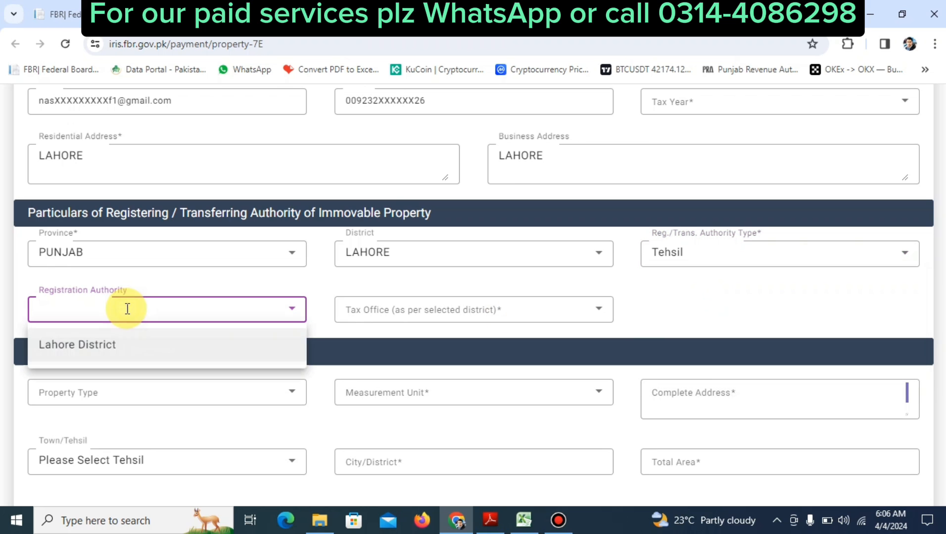
click(747, 252)
click(715, 258)
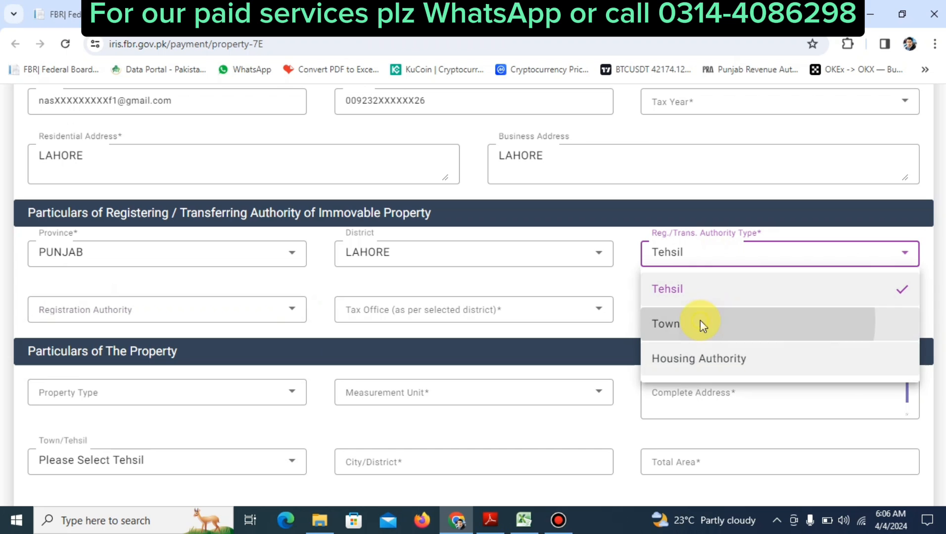
click(700, 323)
click(241, 317)
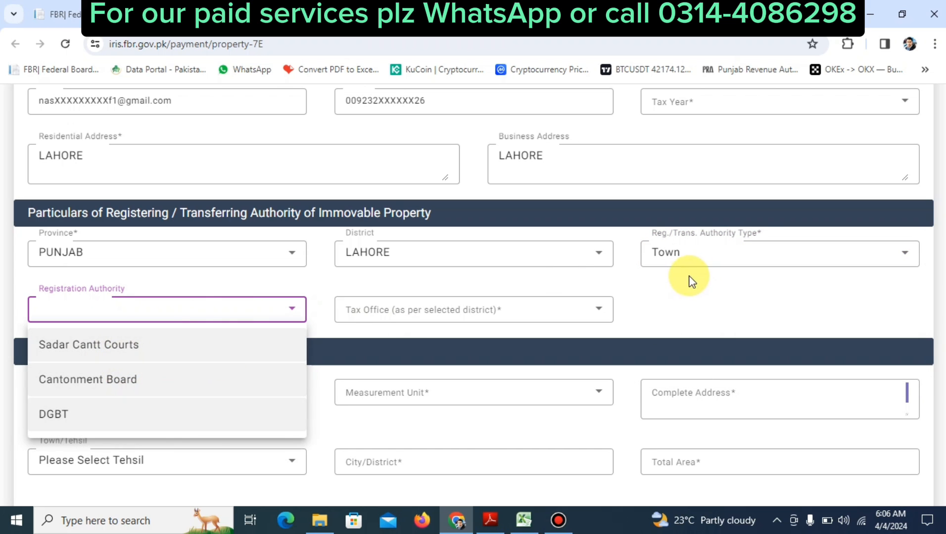
click(713, 247)
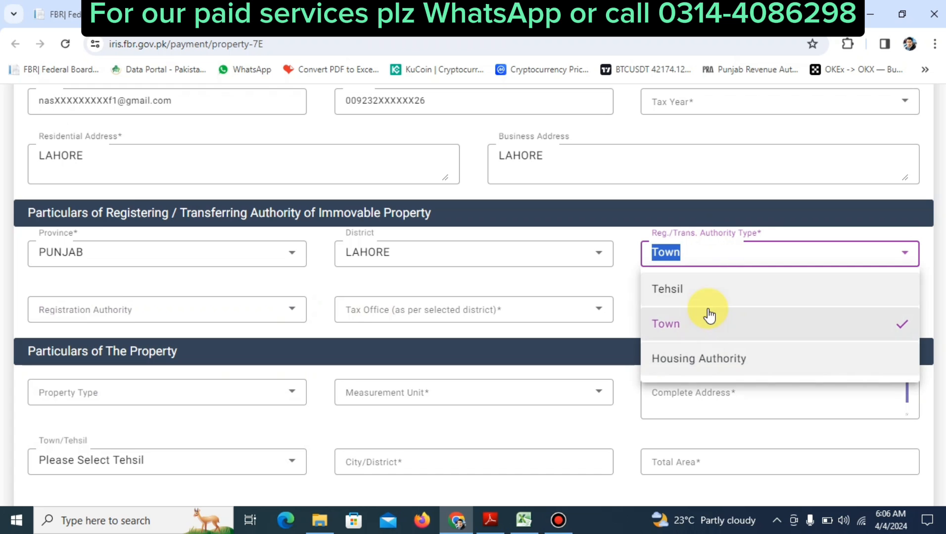
click(707, 360)
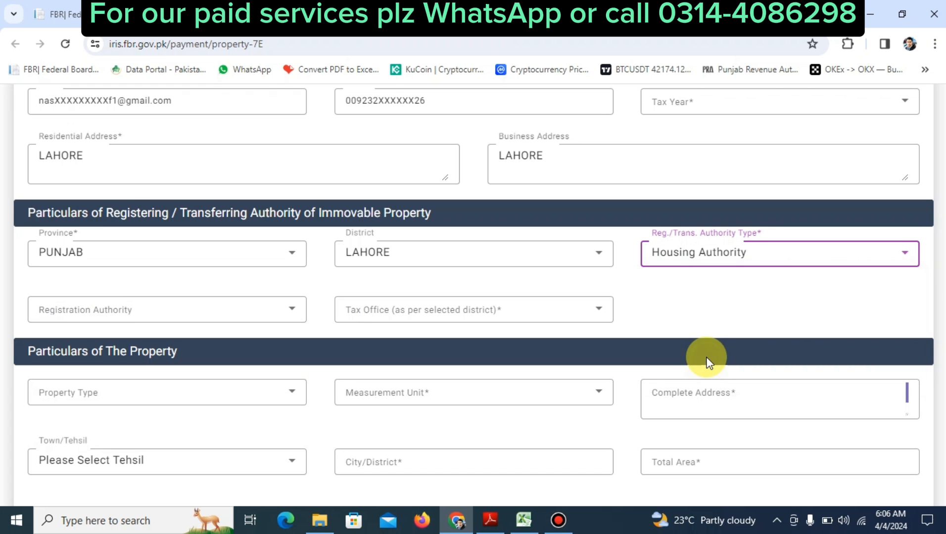
click(197, 318)
Choose Punjab Cooperative Housing Society as the registration authority
scroll(190, 229, down, 1)
scroll(191, 228, up, 10)
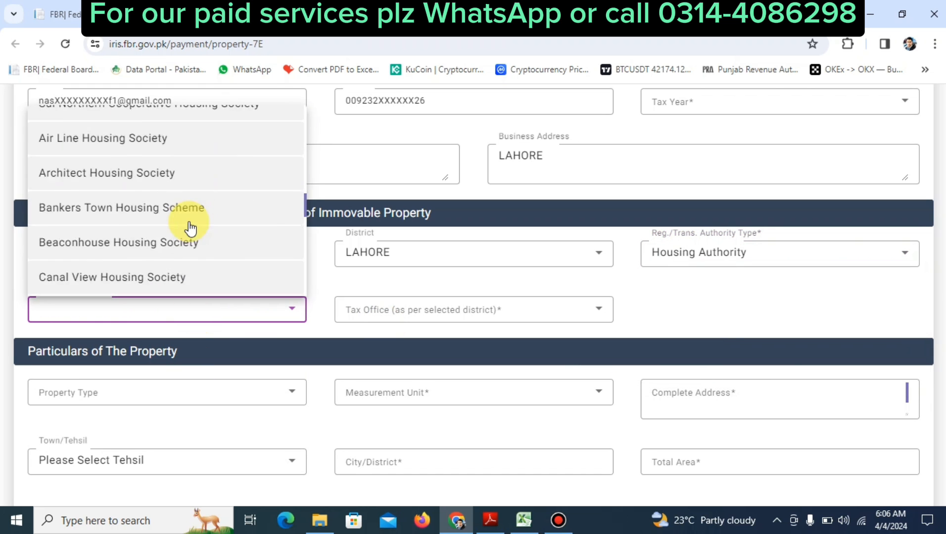
scroll(190, 225, down, 10)
scroll(189, 221, down, 10)
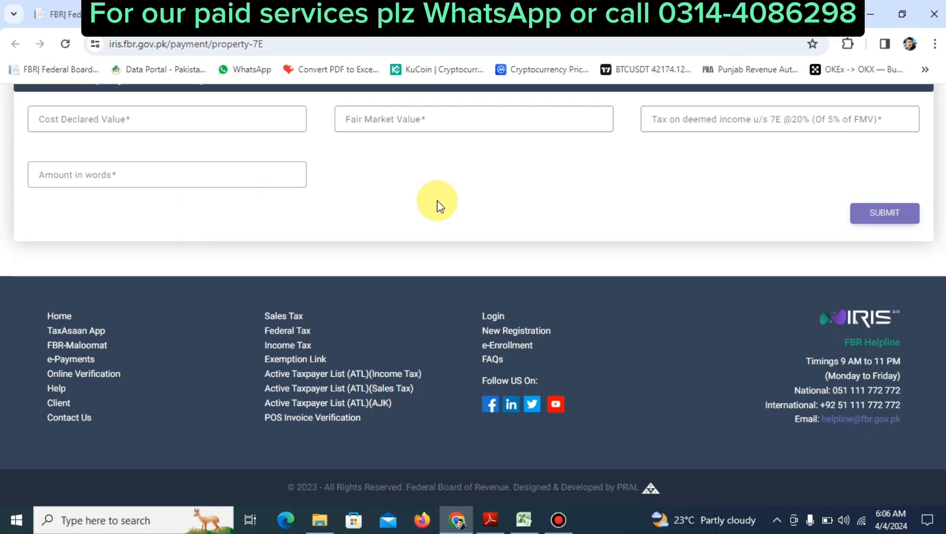
scroll(437, 203, up, 10)
scroll(437, 201, down, 2)
scroll(162, 349, down, 3)
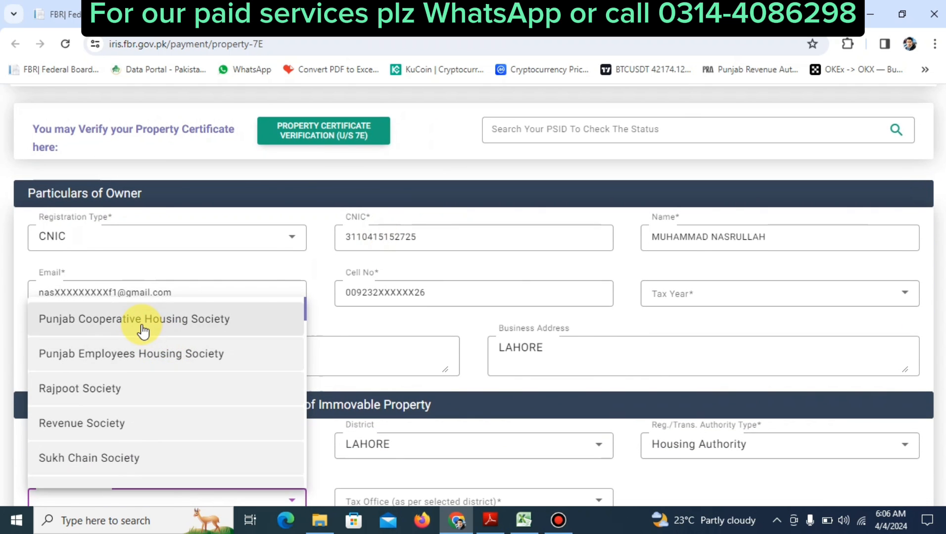
click(143, 331)
Set the tax office to CTO LAHORE
scroll(515, 406, down, 4)
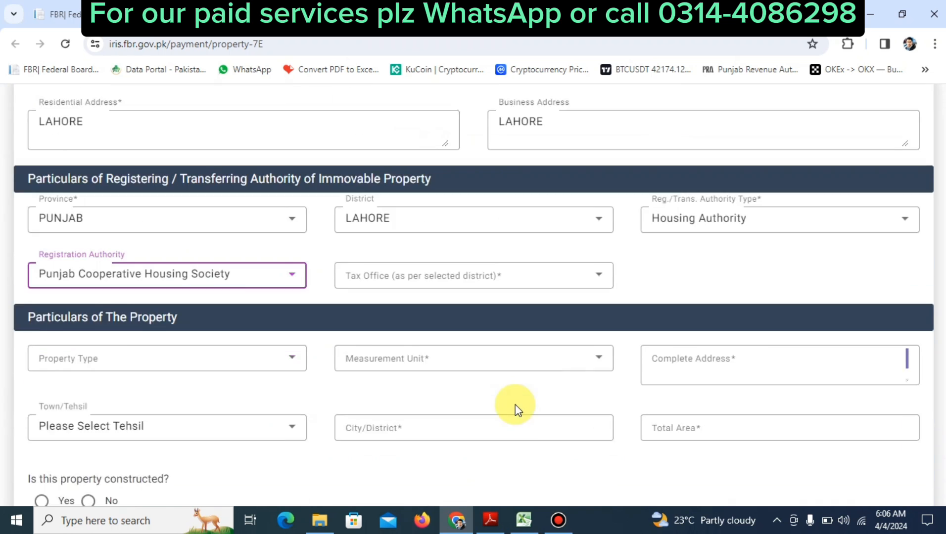
scroll(515, 406, up, 3)
scroll(515, 405, down, 1)
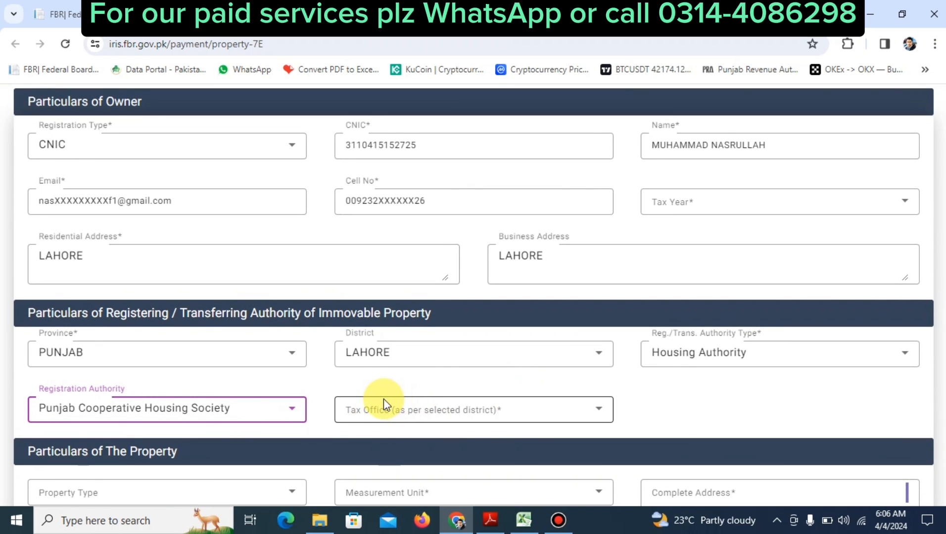
click(384, 401)
click(387, 448)
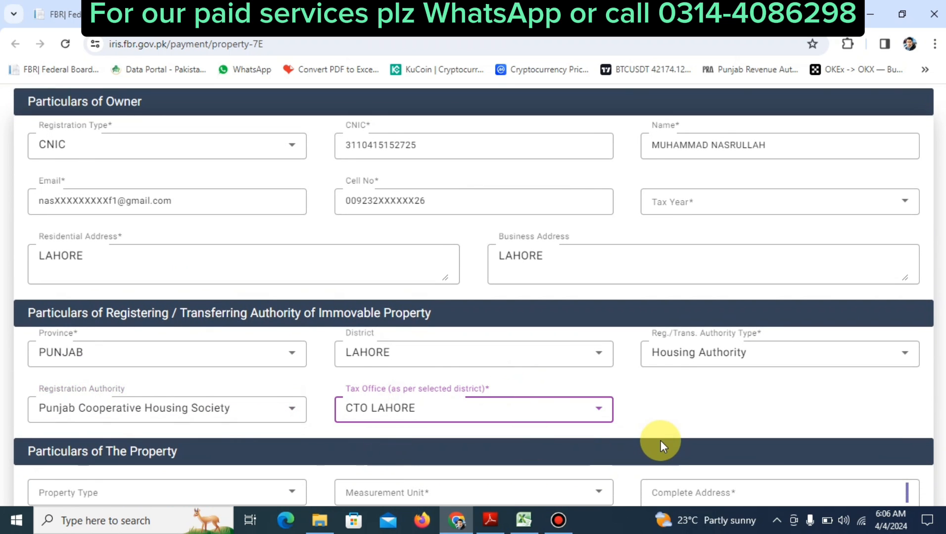
scroll(661, 441, down, 6)
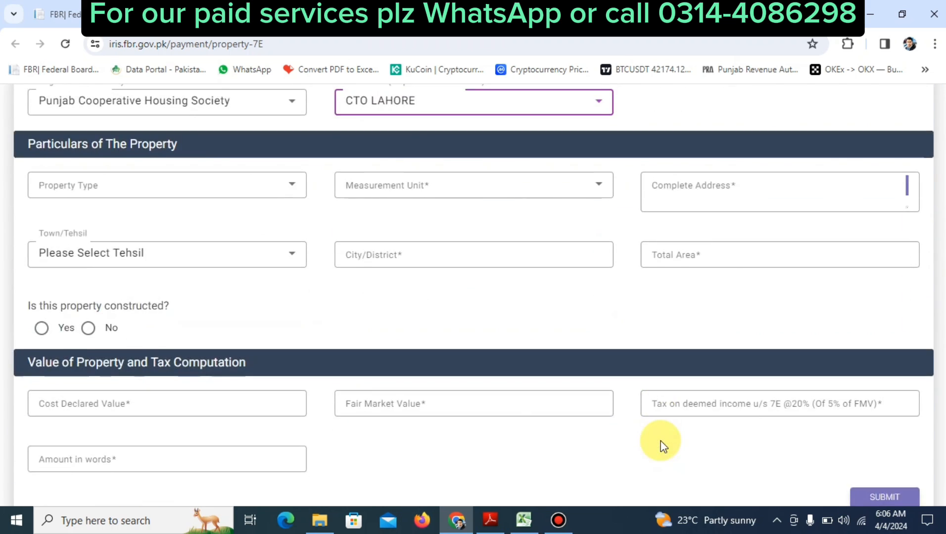
scroll(660, 441, up, 2)
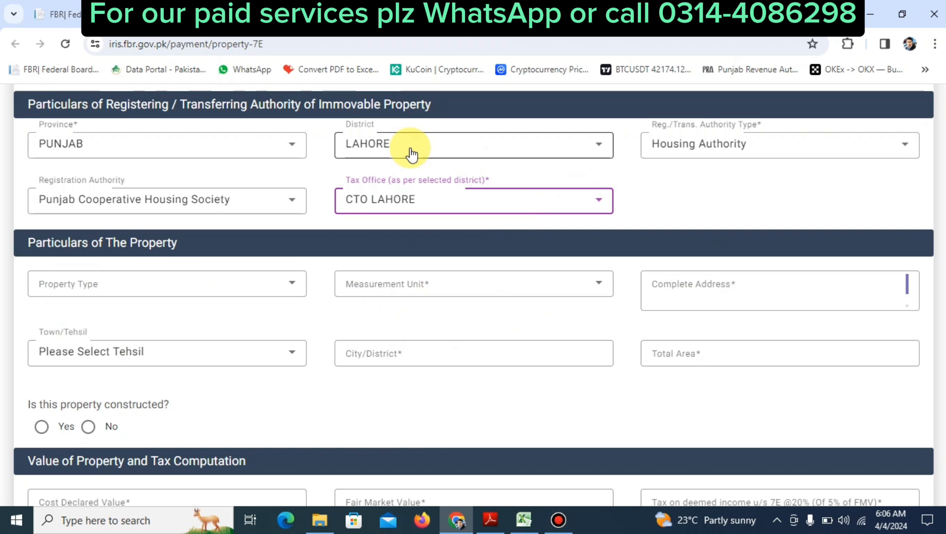
Set the property type to Residential Property, measured in Marla
click(157, 286)
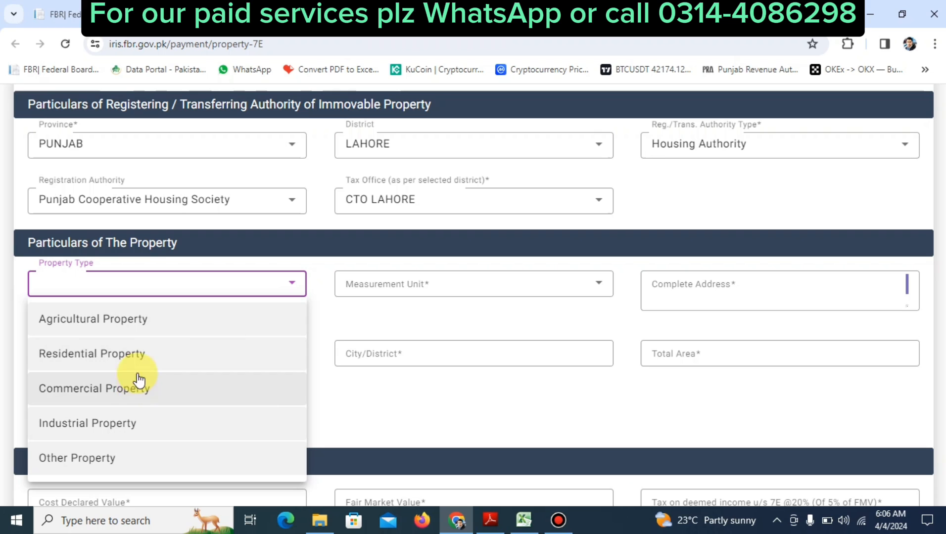
click(130, 361)
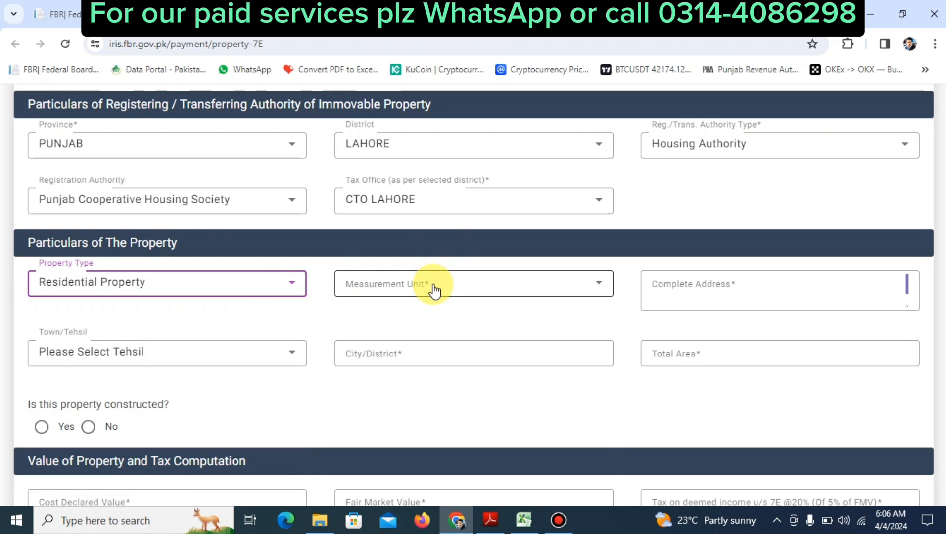
click(435, 291)
scroll(389, 445, down, 1)
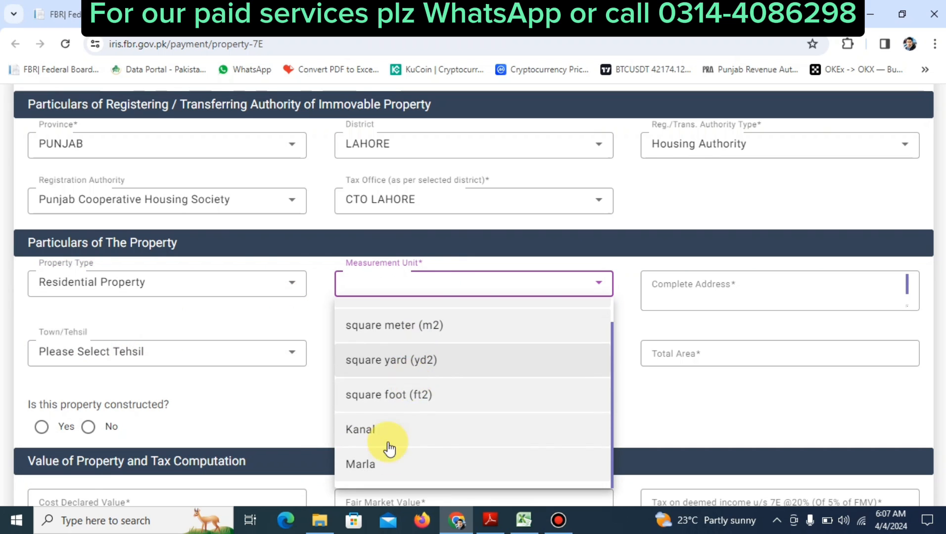
click(367, 474)
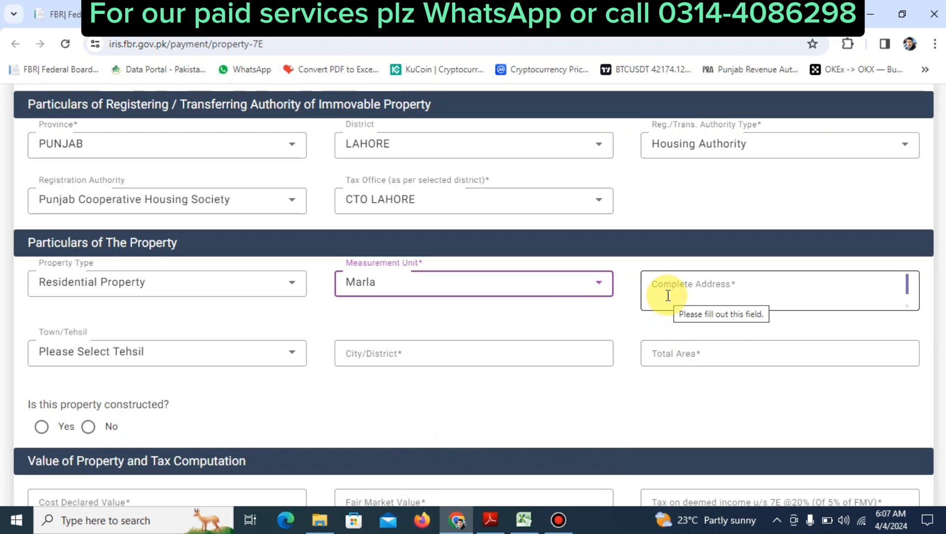
Enter the complete address as 'PLOT # .....' with 'BLOCK ........'
click(668, 296)
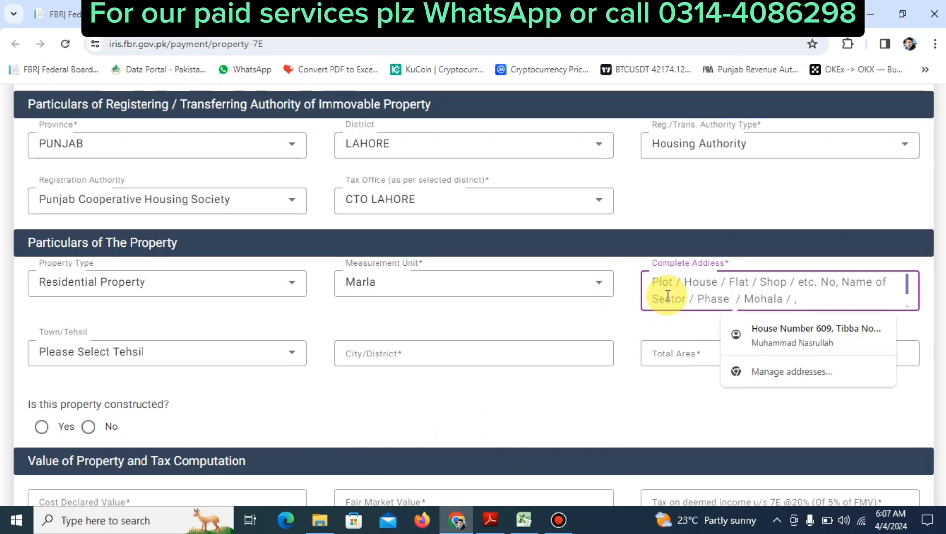
text(House)
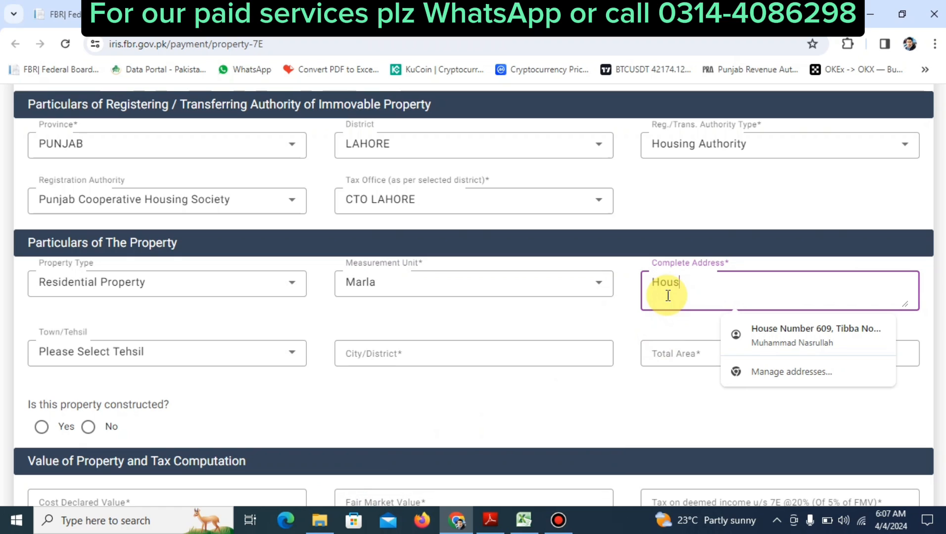
key(BackSpace)
key(BackSpace)
key(BackSpace)
key(BackSpace)
key(BackSpace)
key(BackSpace)
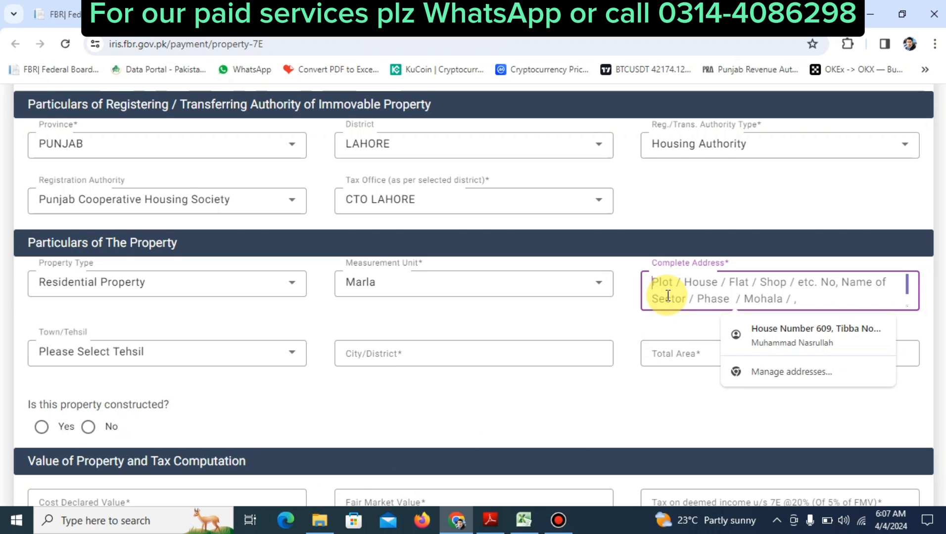
text(PLOT)
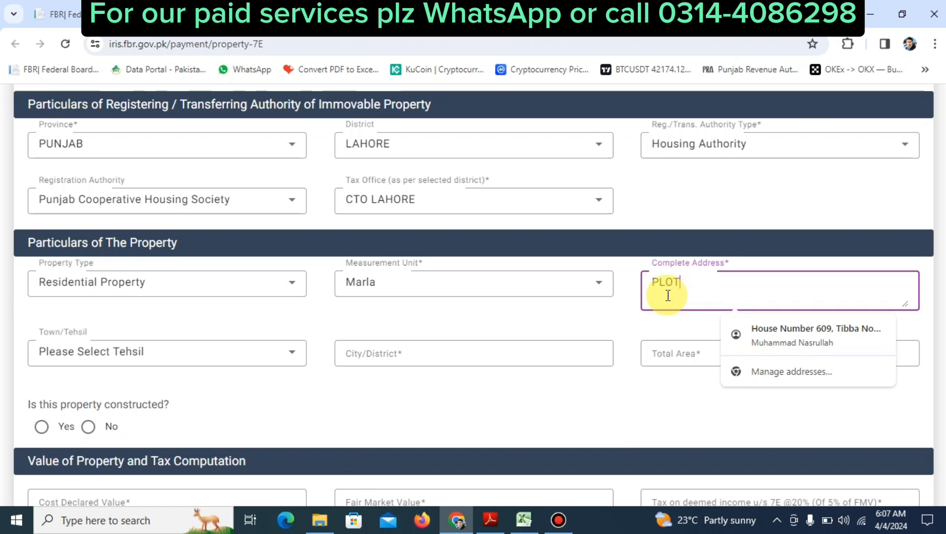
text( # .....)
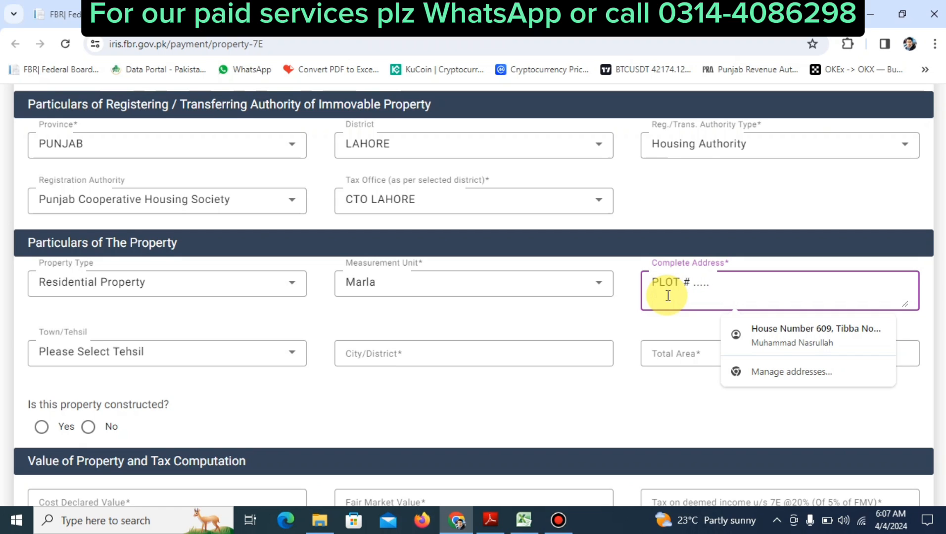
key(Escape)
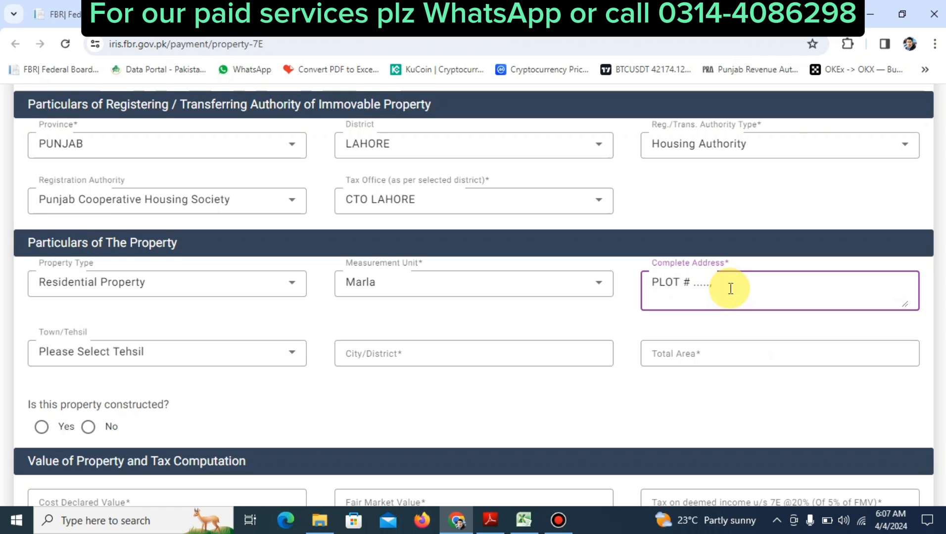
text(BLOCK ........)
Pick Lahore Wapda Town as the tehsil
click(165, 363)
click(139, 173)
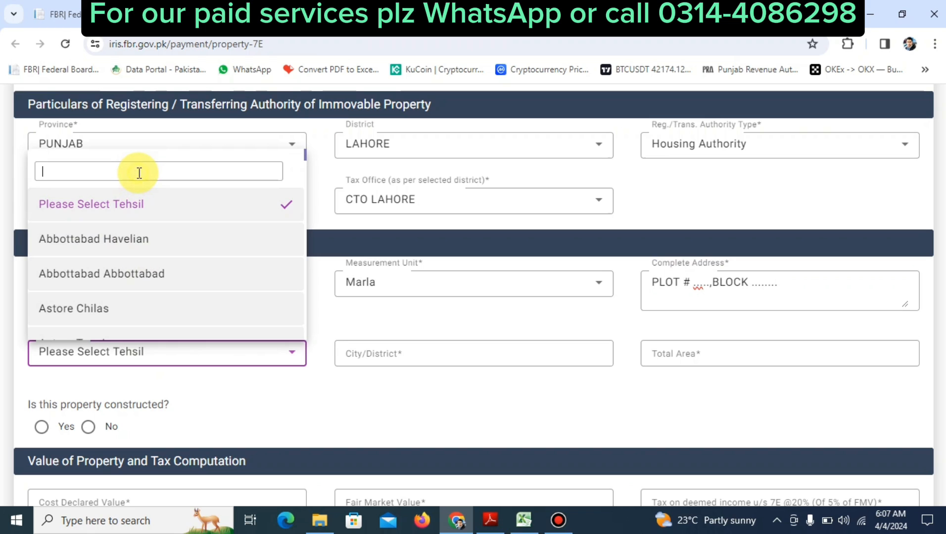
text(LAHORE)
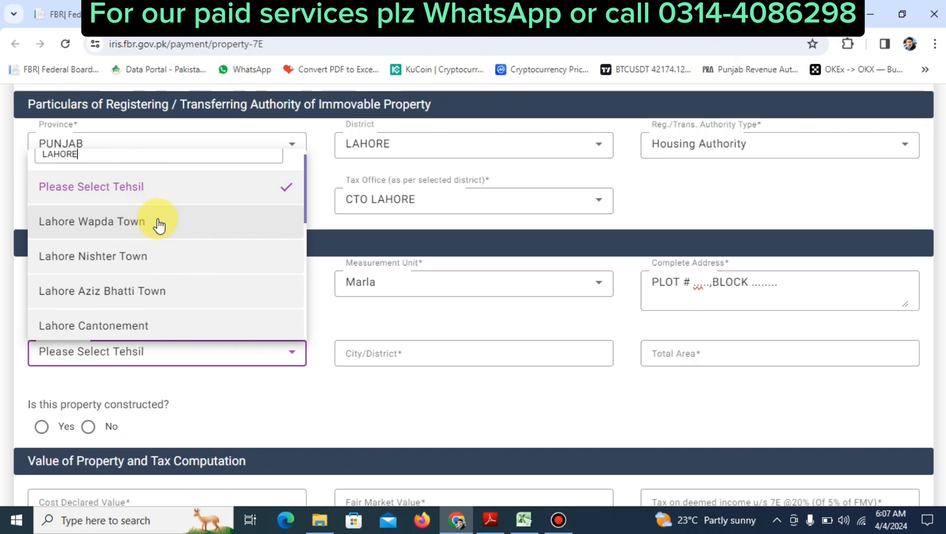
click(129, 233)
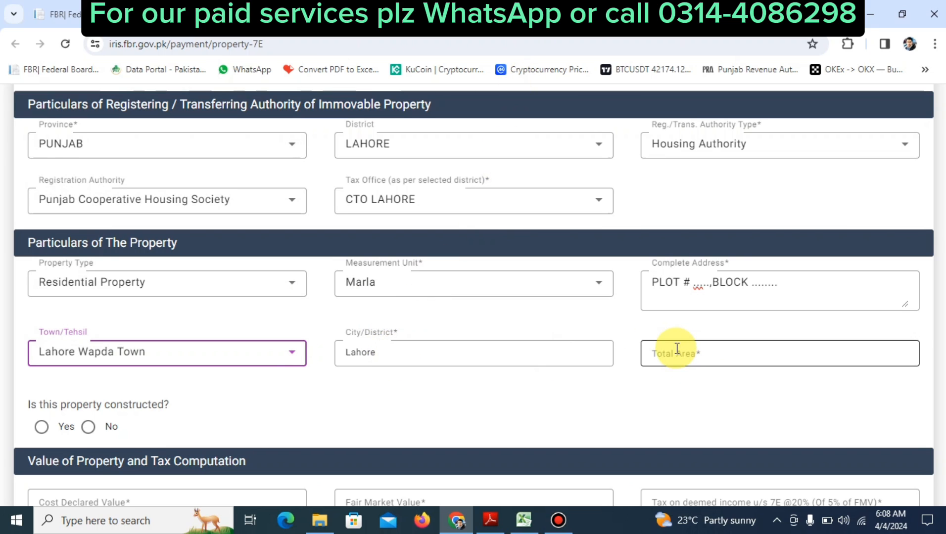
Enter a total area of 5 and mark the property as not constructed
click(718, 353)
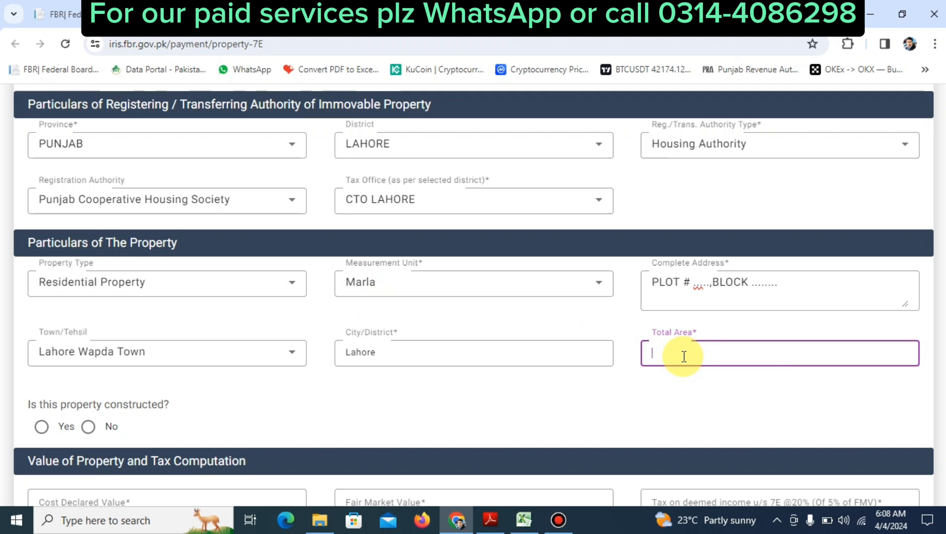
text(5)
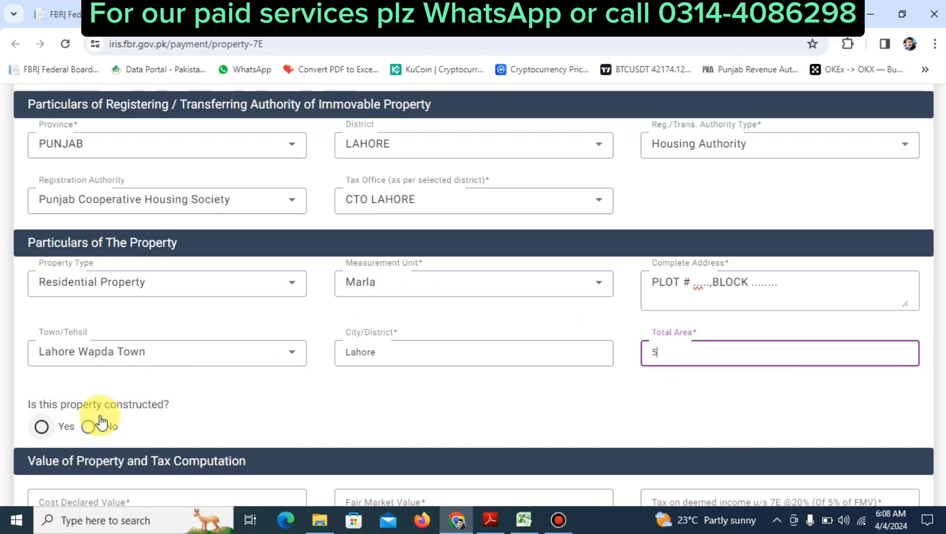
scroll(142, 418, down, 5)
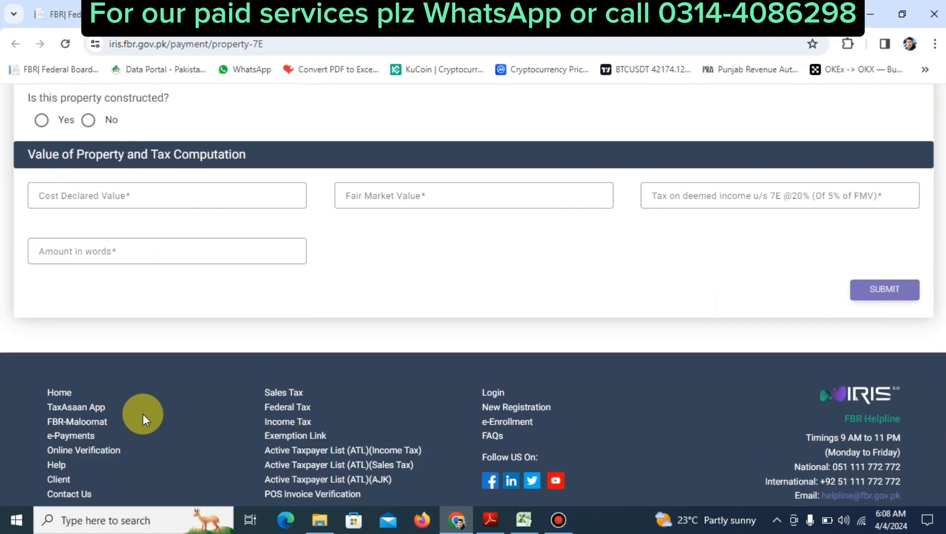
scroll(142, 418, up, 3)
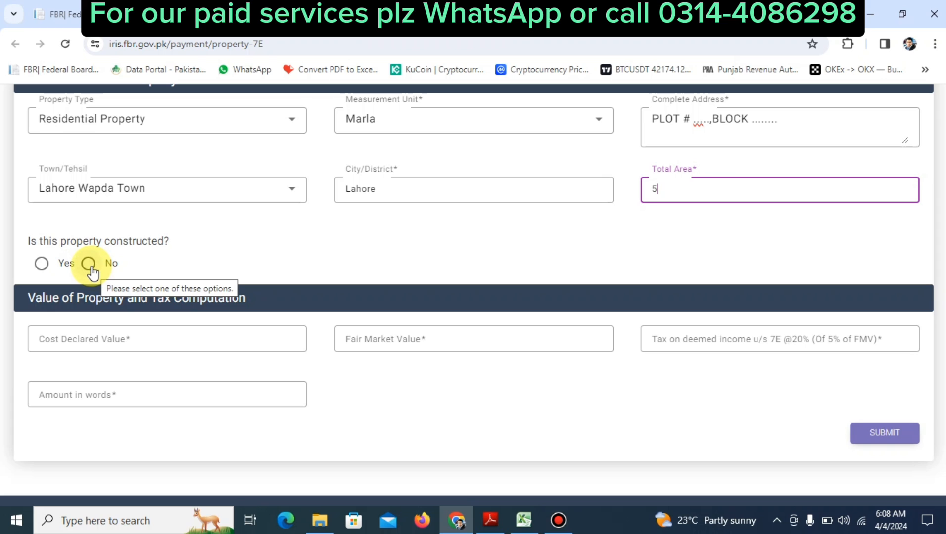
click(89, 265)
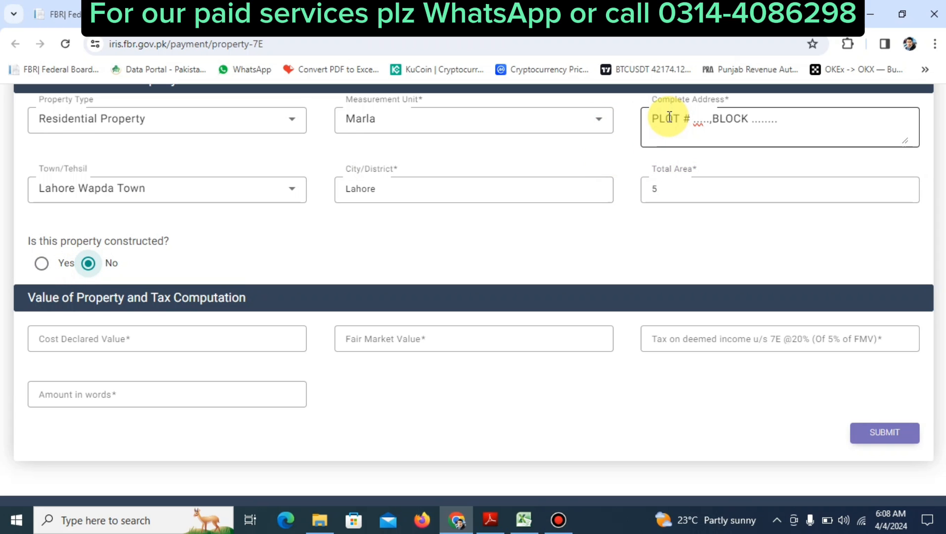
Set both Cost Declared and Fair Market Value to 600, correcting the mistyped 6000
click(177, 333)
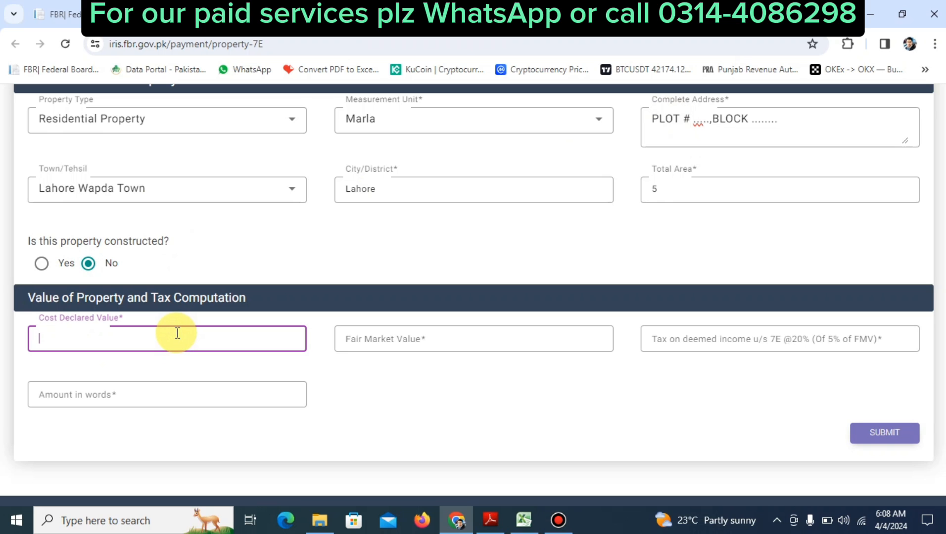
text(6000)
key(ctrl+a)
key(ctrl+c)
key(Tab)
key(ctrl+v)
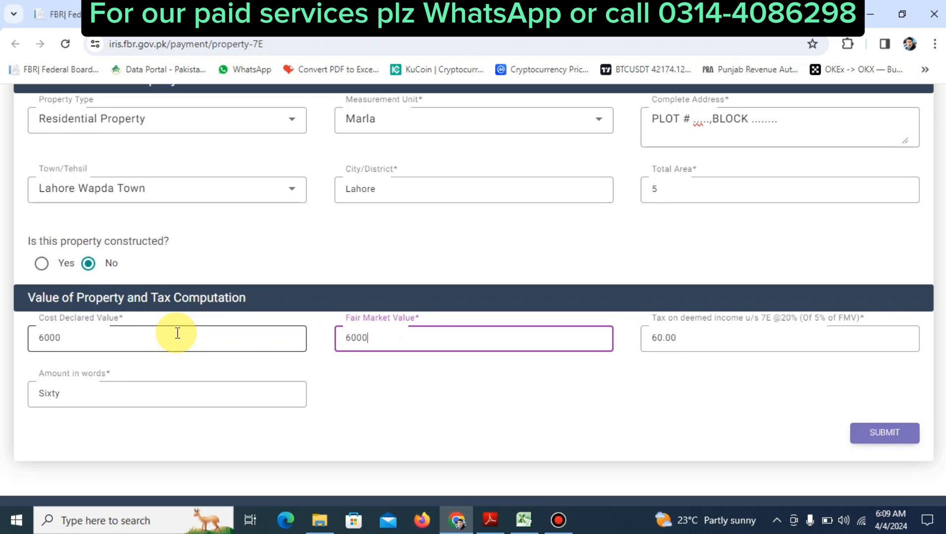
key(Tab)
click(122, 336)
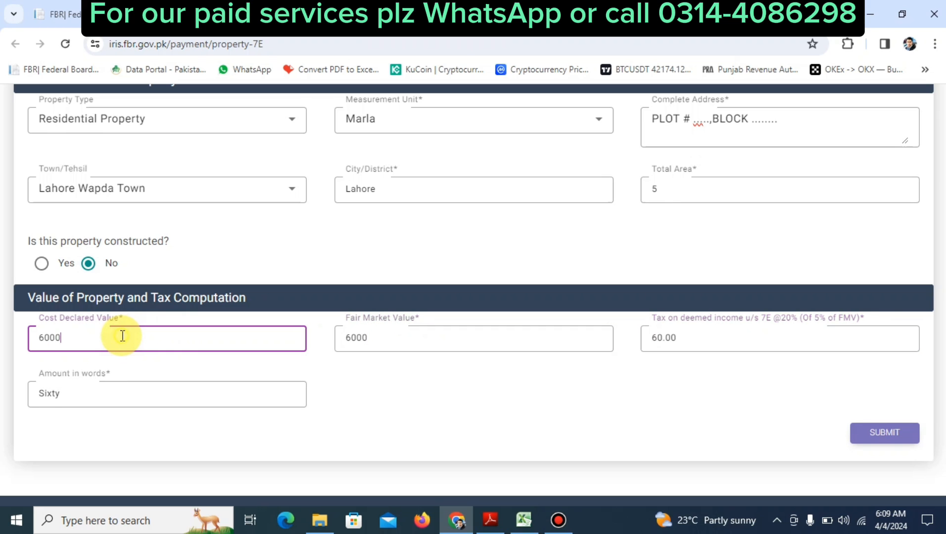
key(BackSpace)
key(ctrl+a)
key(ctrl+c)
key(Tab)
key(ctrl+v)
key(Tab)
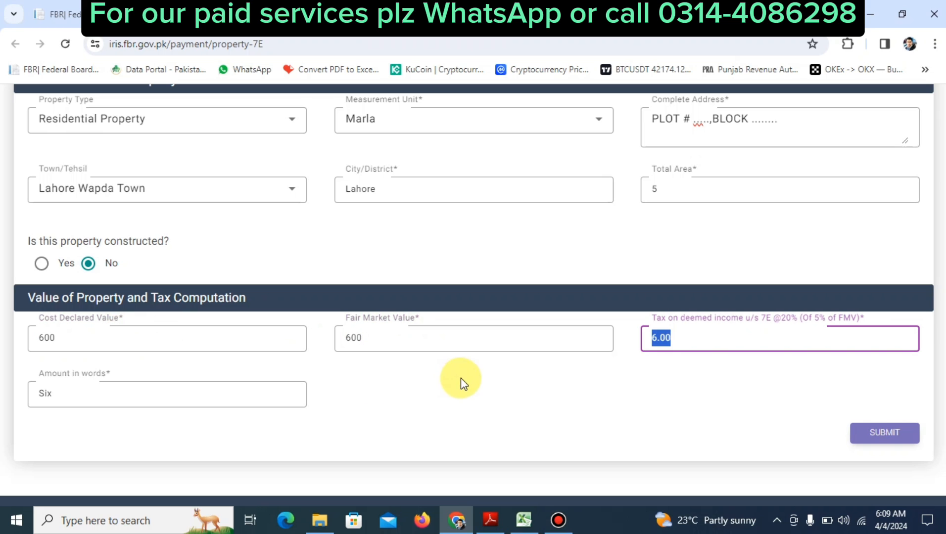
click(565, 375)
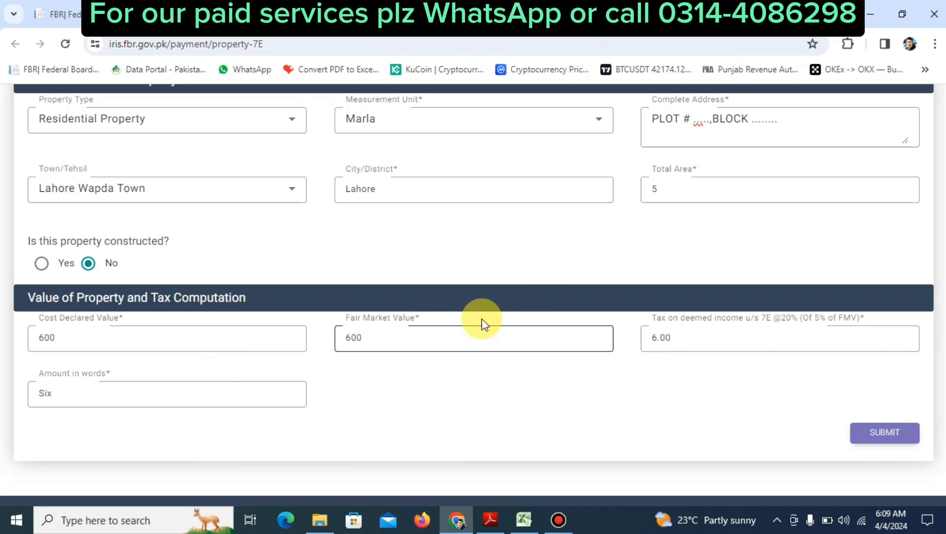
Set the tax year to 2023
click(663, 338)
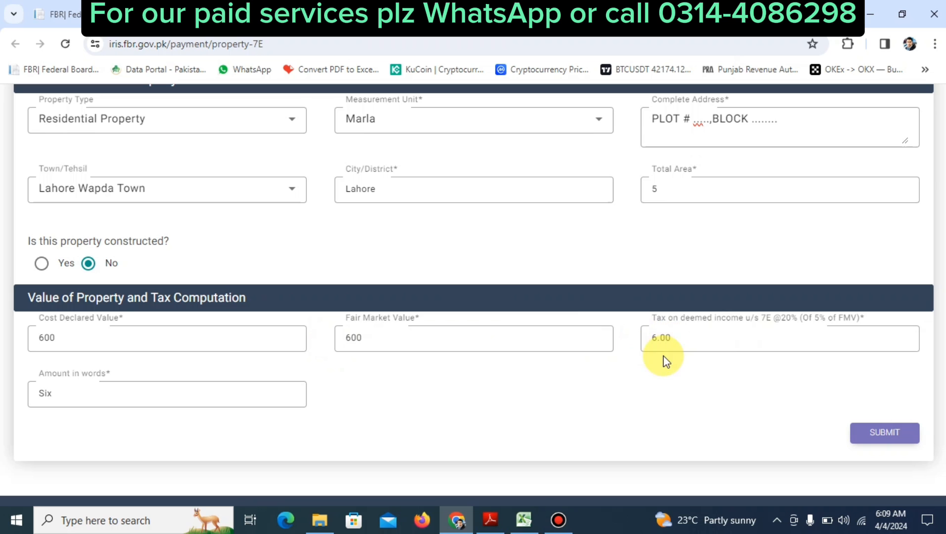
scroll(750, 320, up, 2)
scroll(750, 321, up, 5)
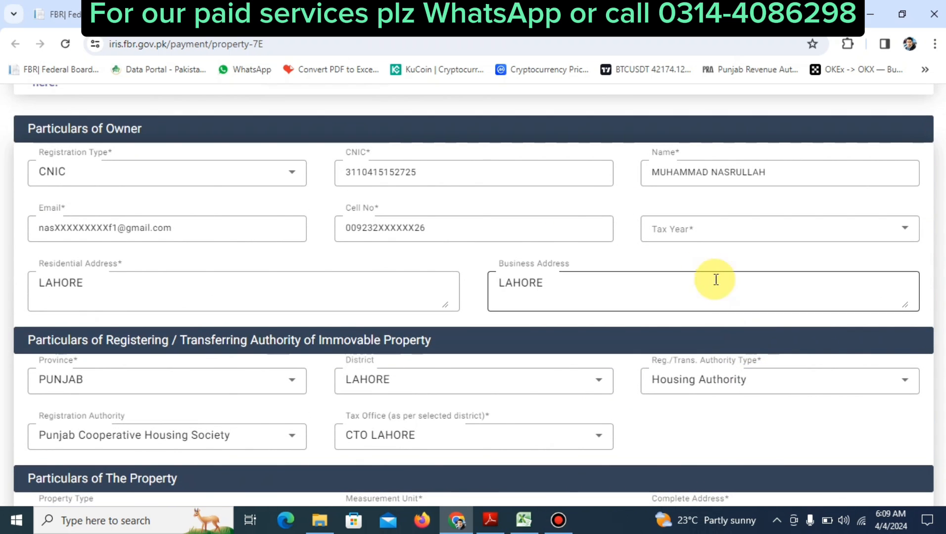
click(678, 227)
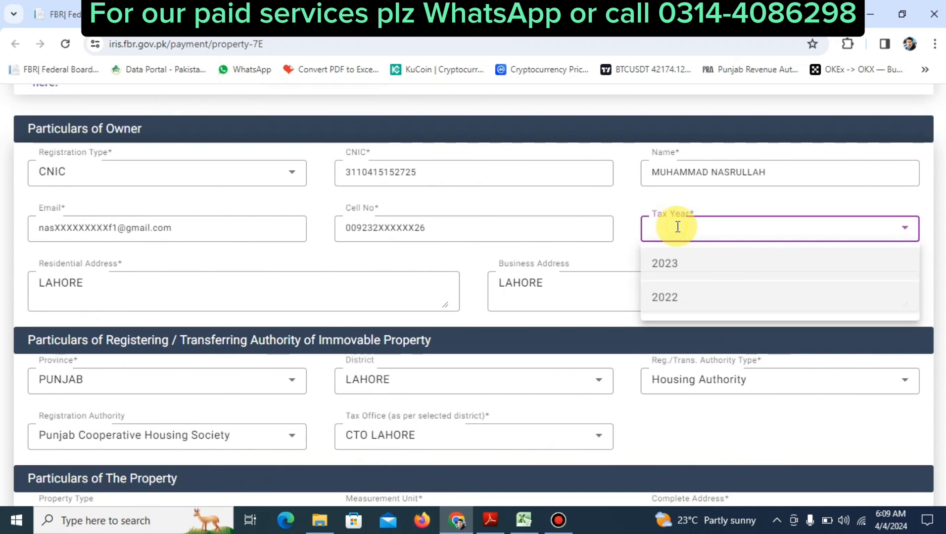
click(692, 273)
Submit the 7E form to generate the PSID
scroll(692, 273, down, 8)
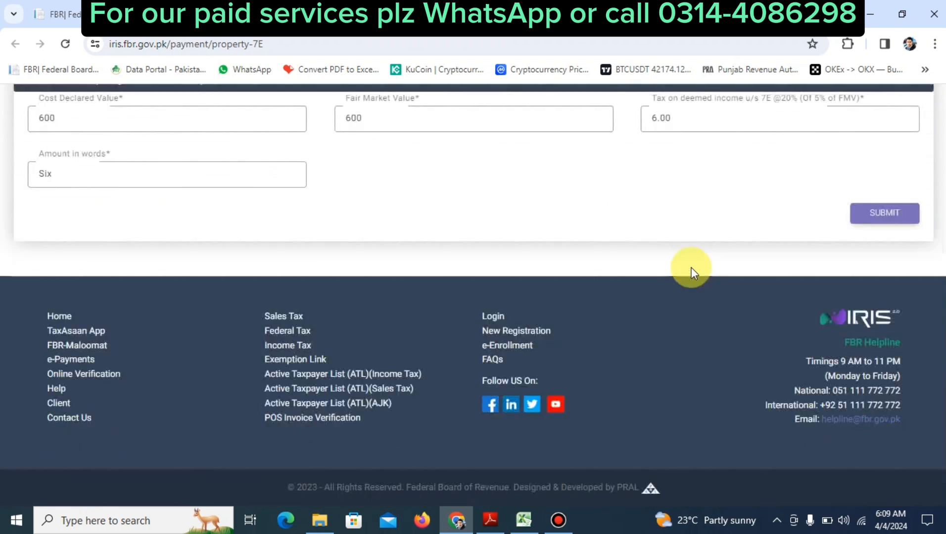
click(853, 224)
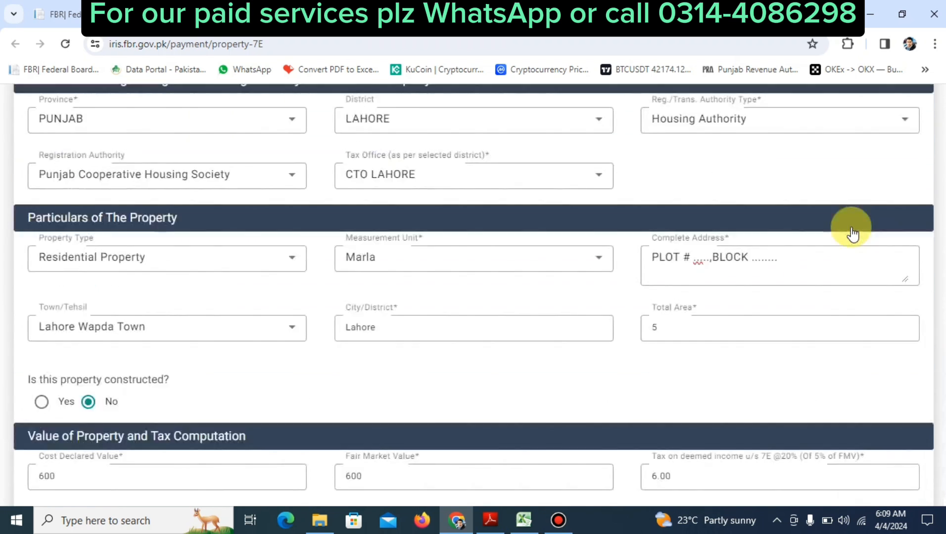
scroll(852, 233, down, 2)
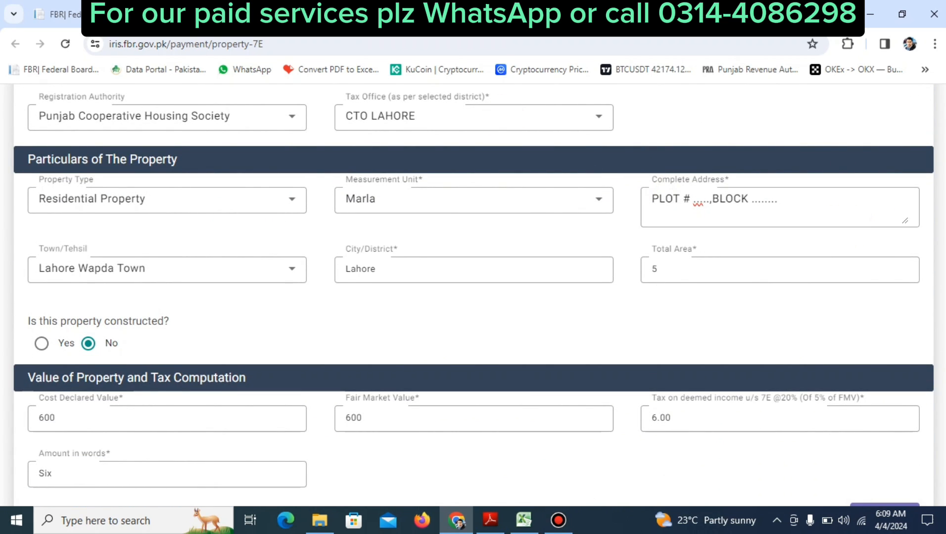
scroll(592, 260, down, 5)
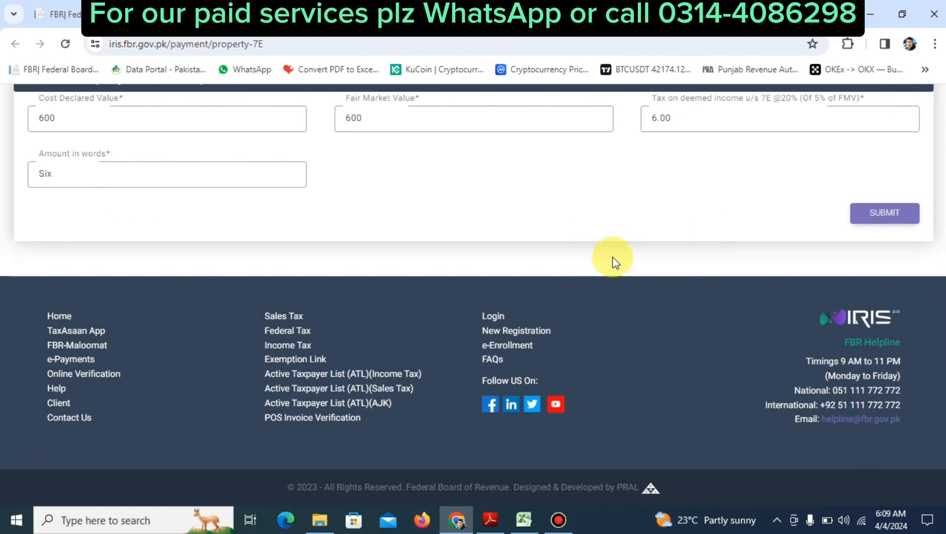
click(861, 219)
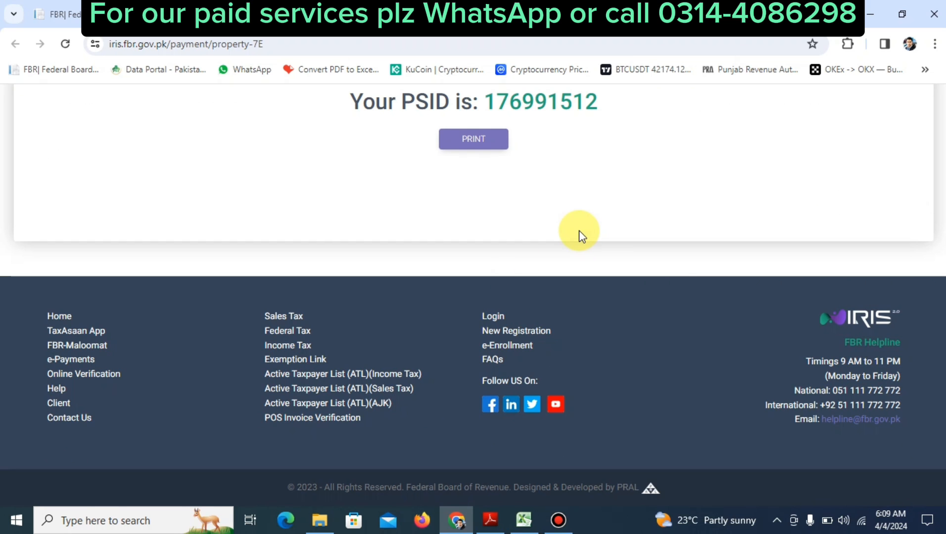
Select the newly generated PSID number on the confirmation page
scroll(579, 232, up, 5)
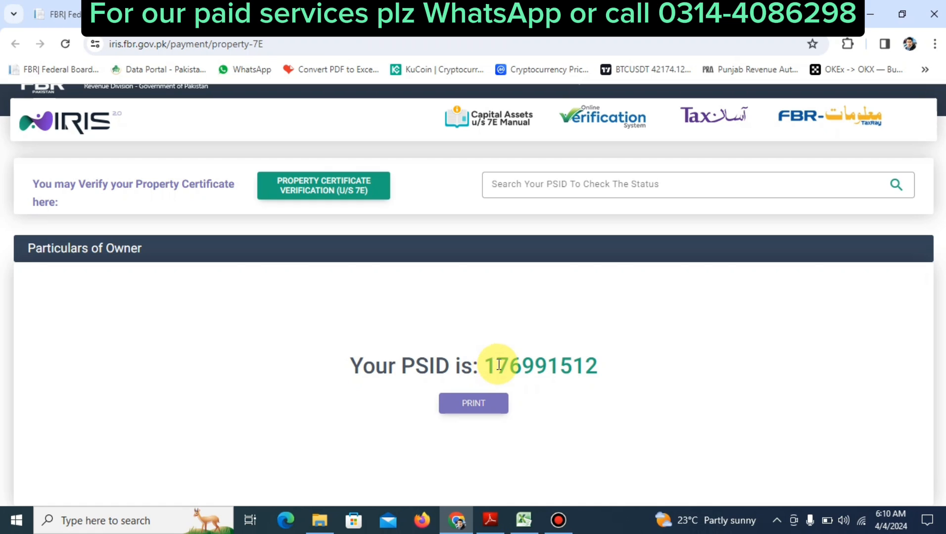
double_click(489, 364)
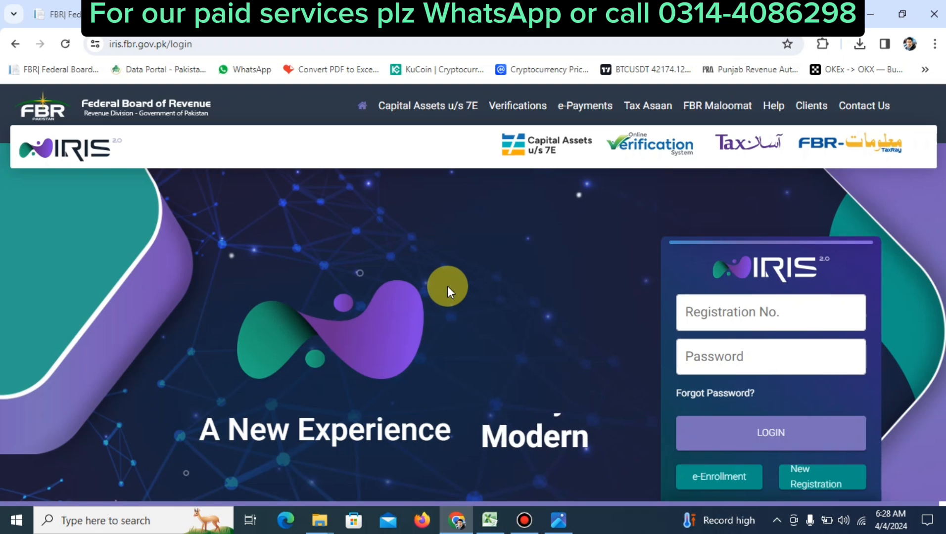
View the Rs. 6.00 easypaisa receipt in WhatsApp, then reopen the IRIS Capital Assets 7E page
key(alt+Tab)
click(447, 286)
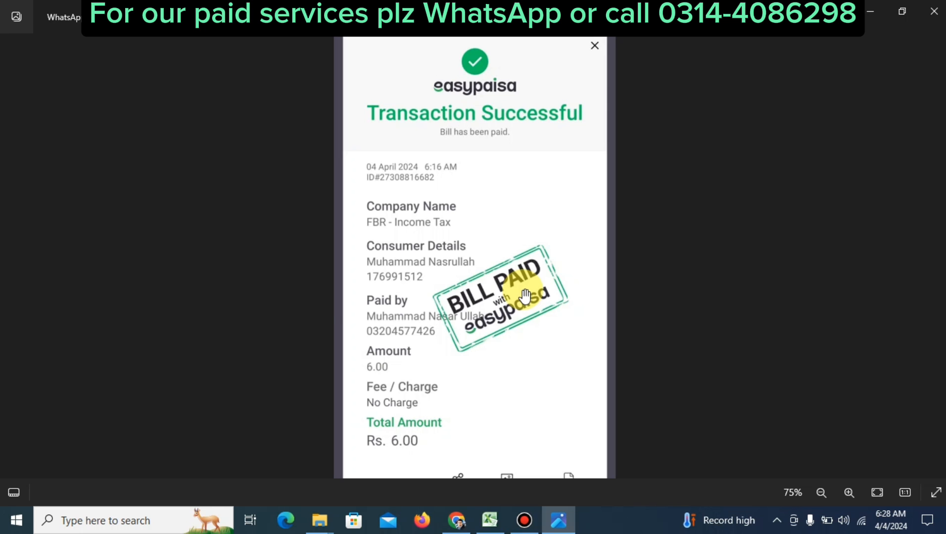
key(alt+Tab)
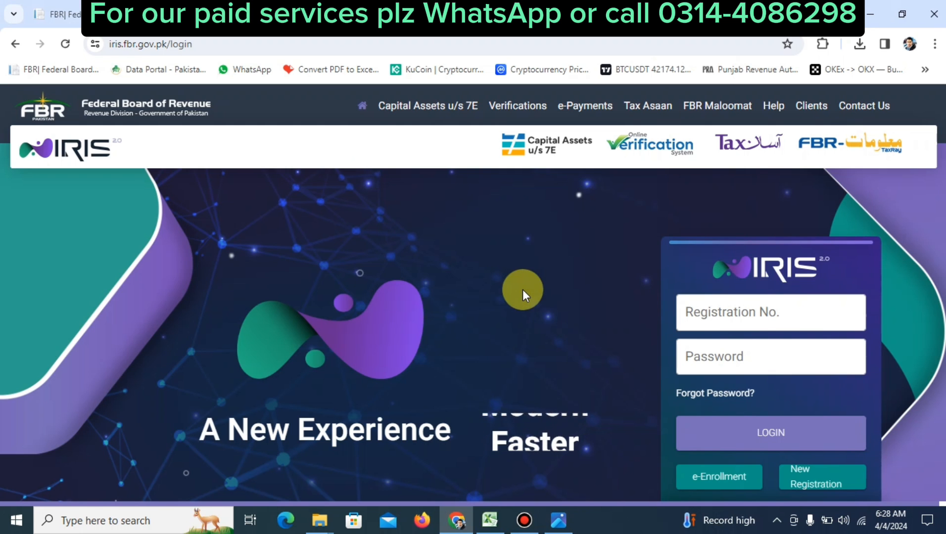
click(543, 143)
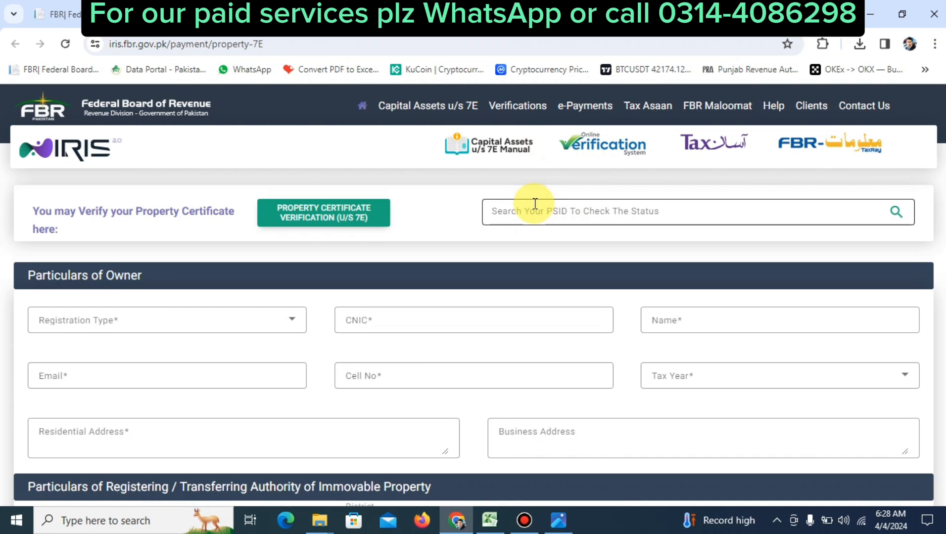
Replace the wrongly pasted number with the new PSID and search its certificate status
click(535, 203)
key(ctrl+v)
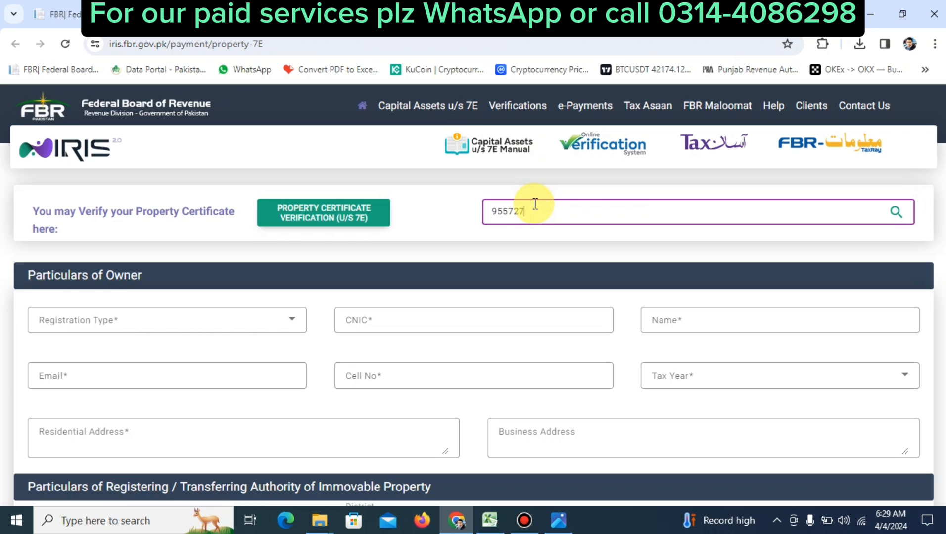
key(BackSpace)
key(BackSpace)
key(BackSpace)
key(BackSpace)
key(BackSpace)
key(BackSpace)
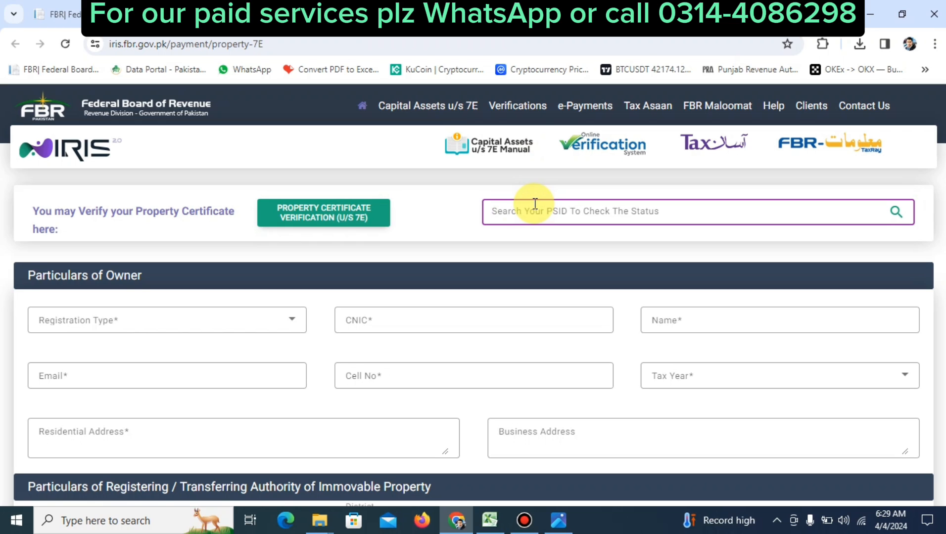
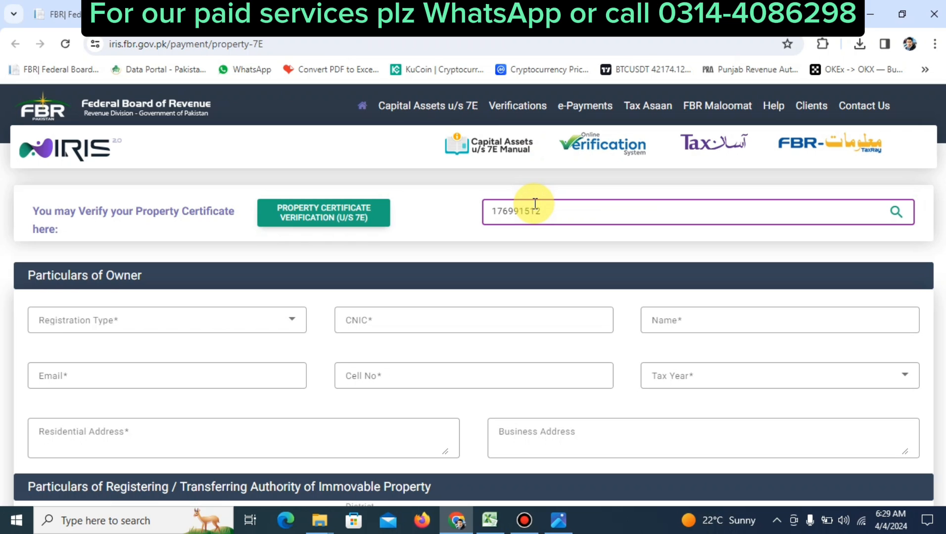
click(896, 211)
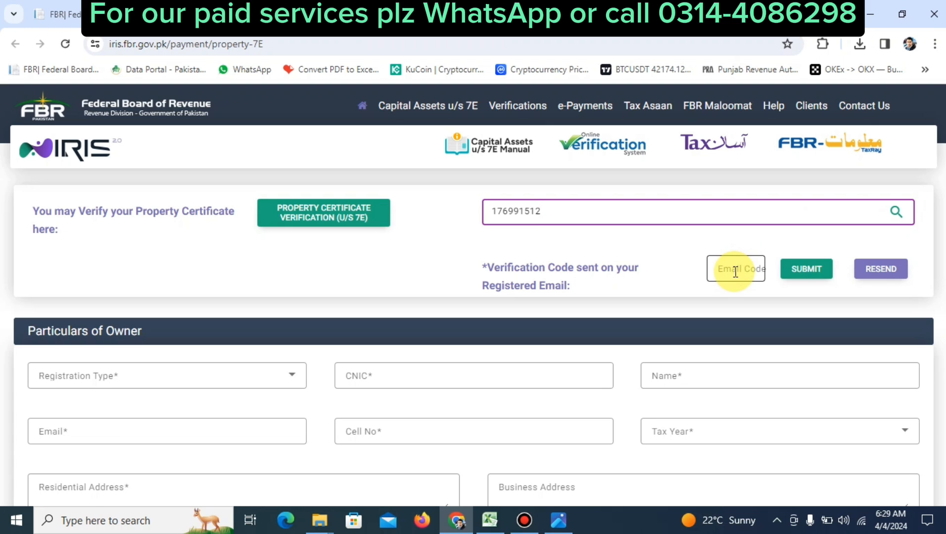
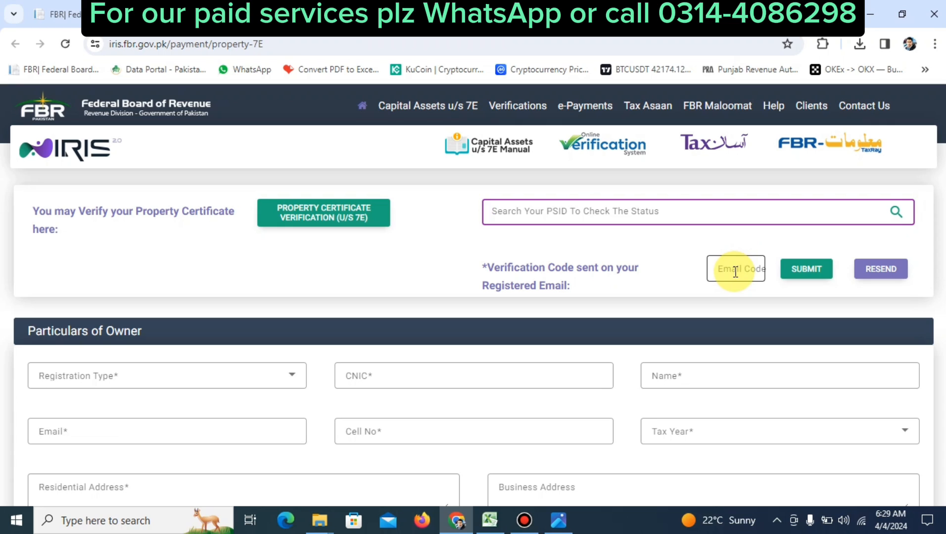
Enter the emailed verification code and submit it
click(736, 272)
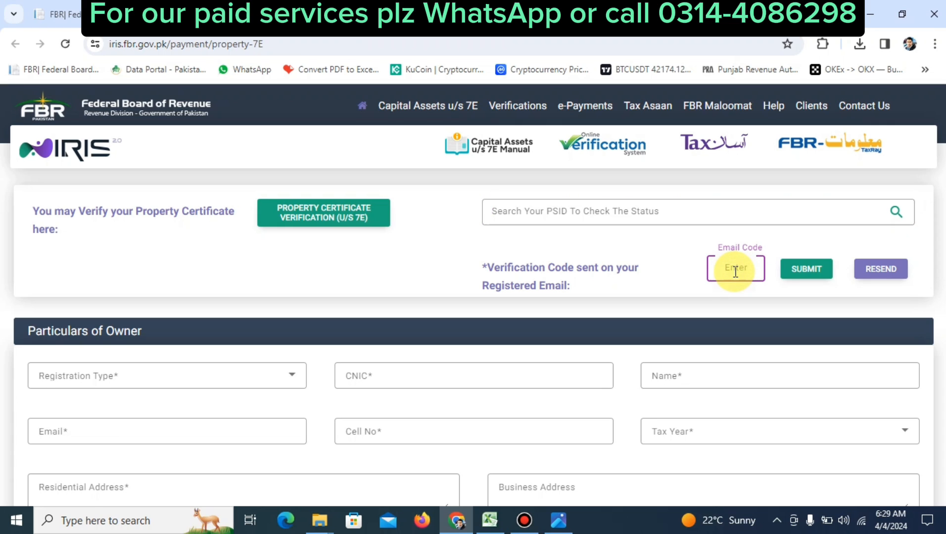
click(801, 272)
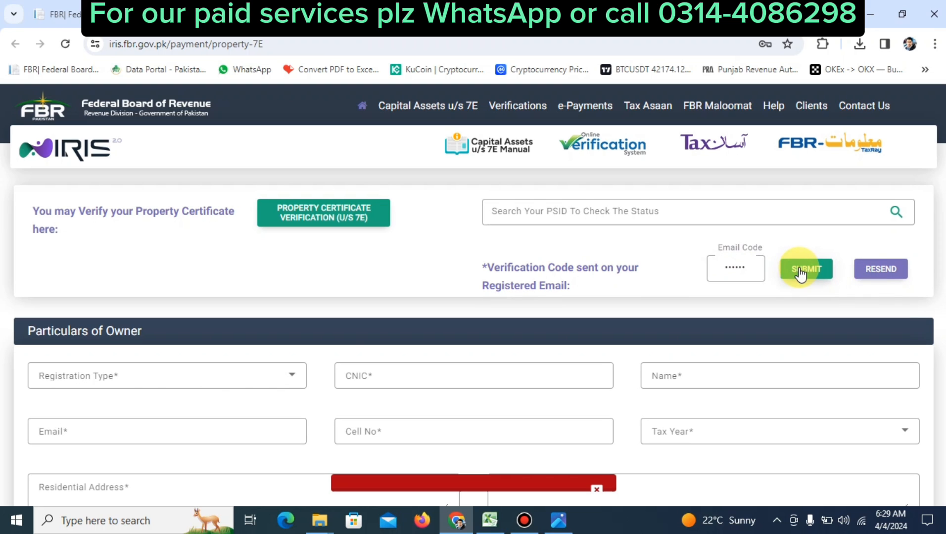
Re-enter the PSID, resubmit the code to confirm Paid, and download the certificate as 8ktce.pdf
click(593, 212)
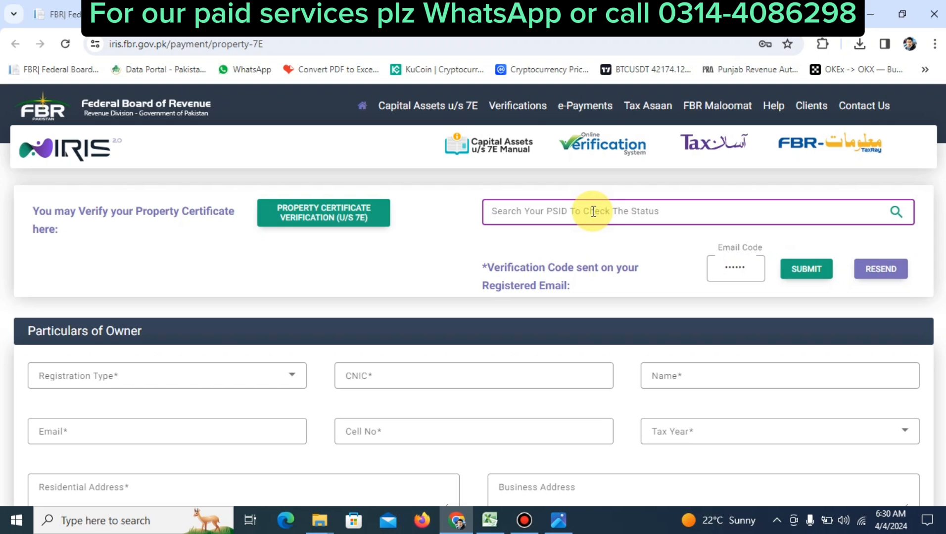
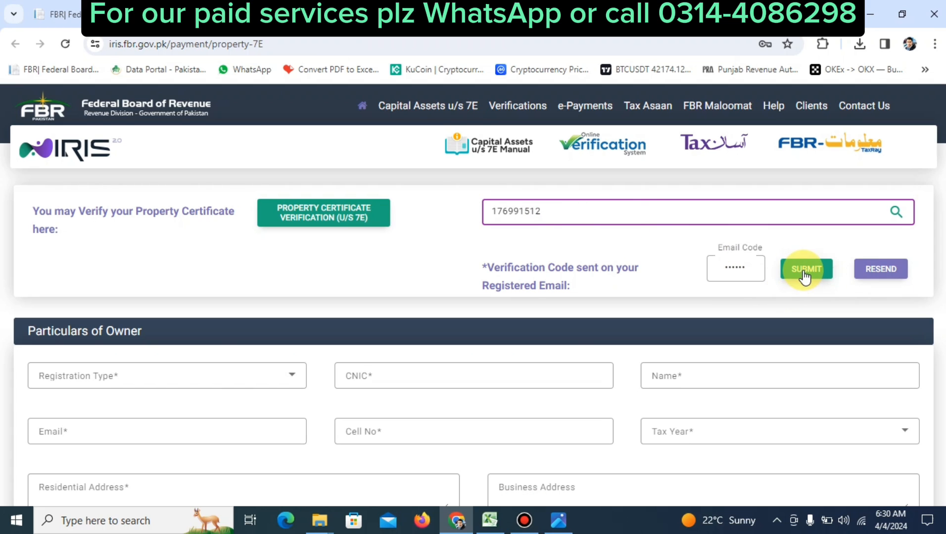
click(749, 267)
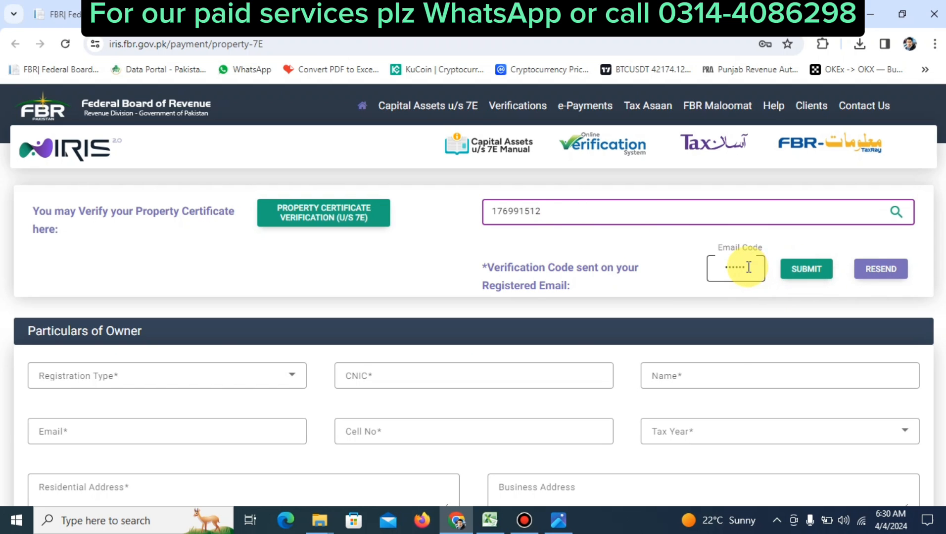
click(799, 272)
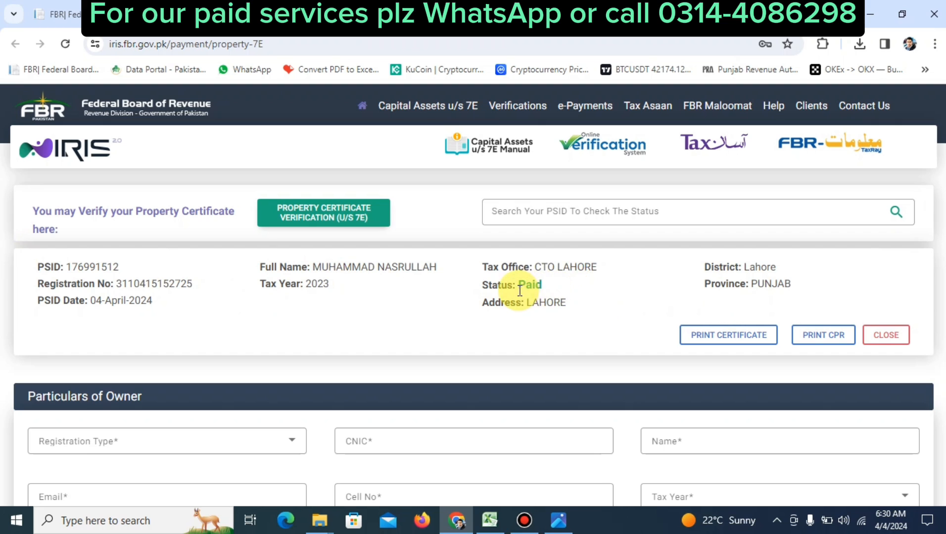
click(719, 340)
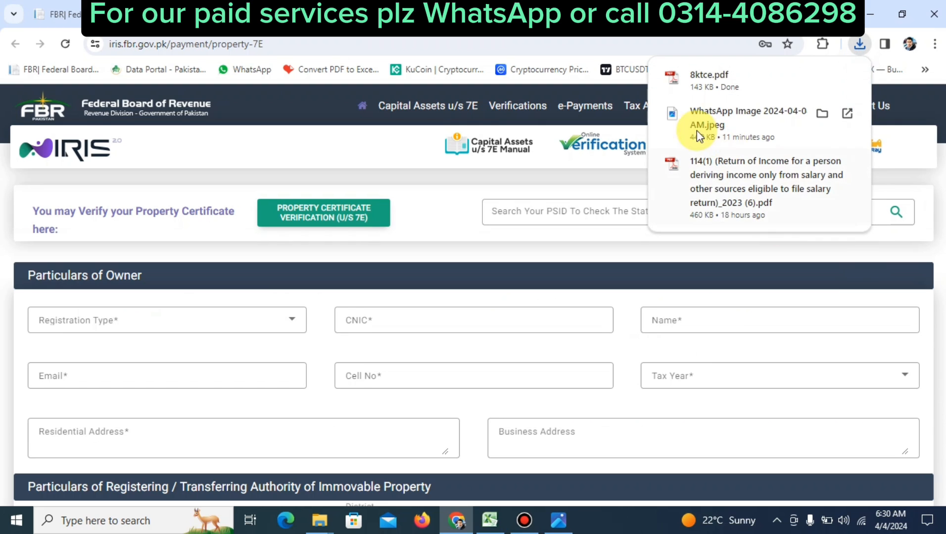
Open 8ktce.pdf in Adobe Reader at 100% and scroll through the 7E certificate's property details
click(818, 78)
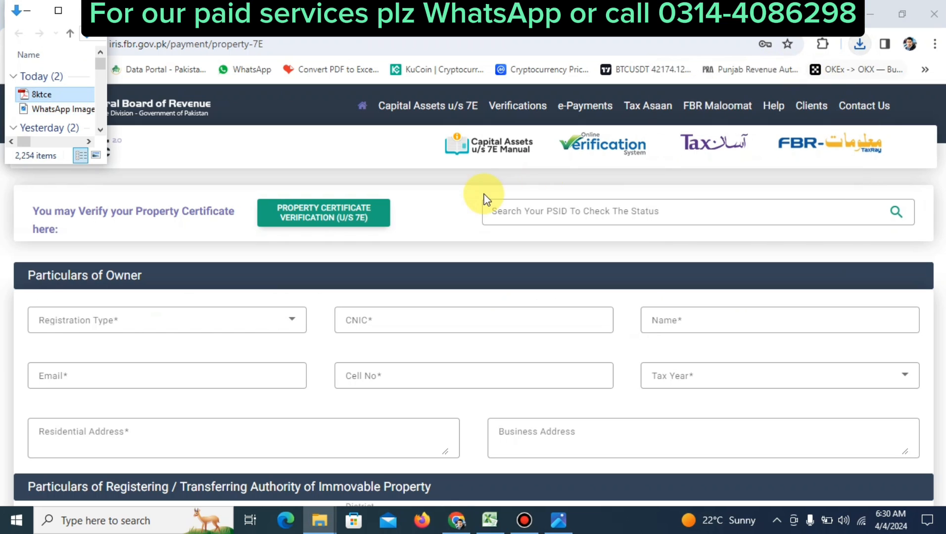
double_click(33, 95)
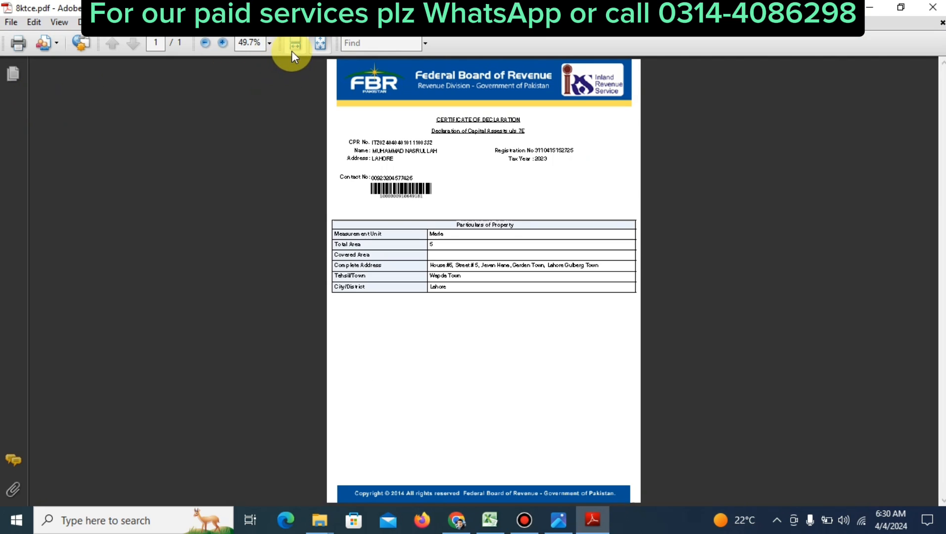
click(225, 48)
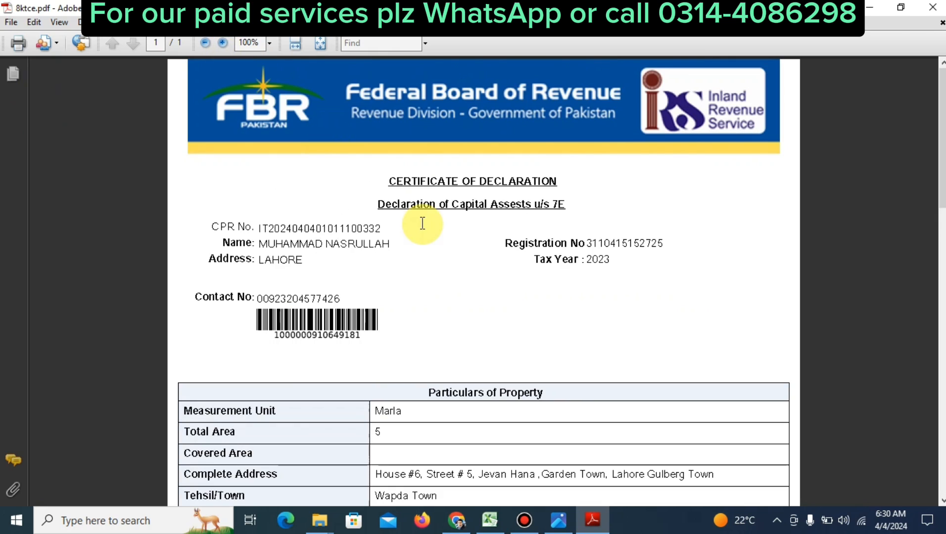
scroll(423, 224, down, 3)
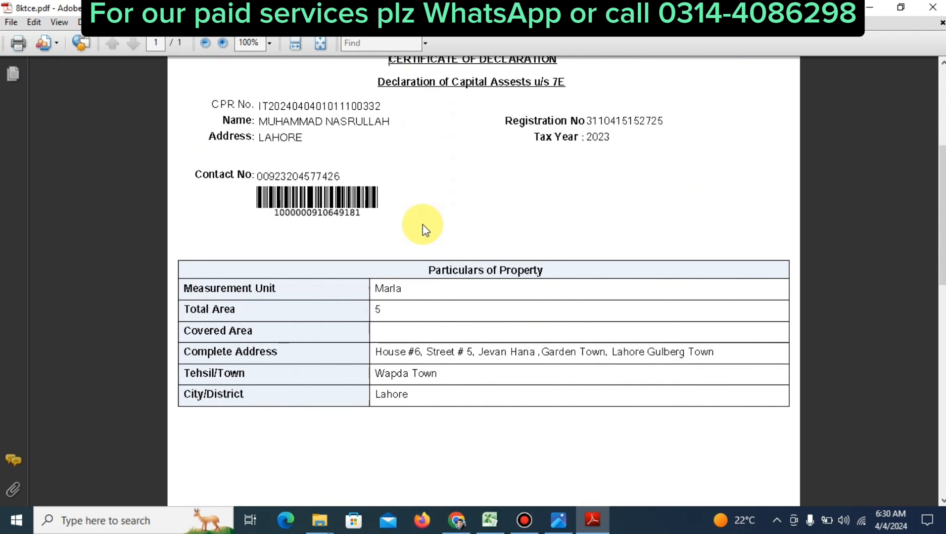
scroll(328, 233, down, 1)
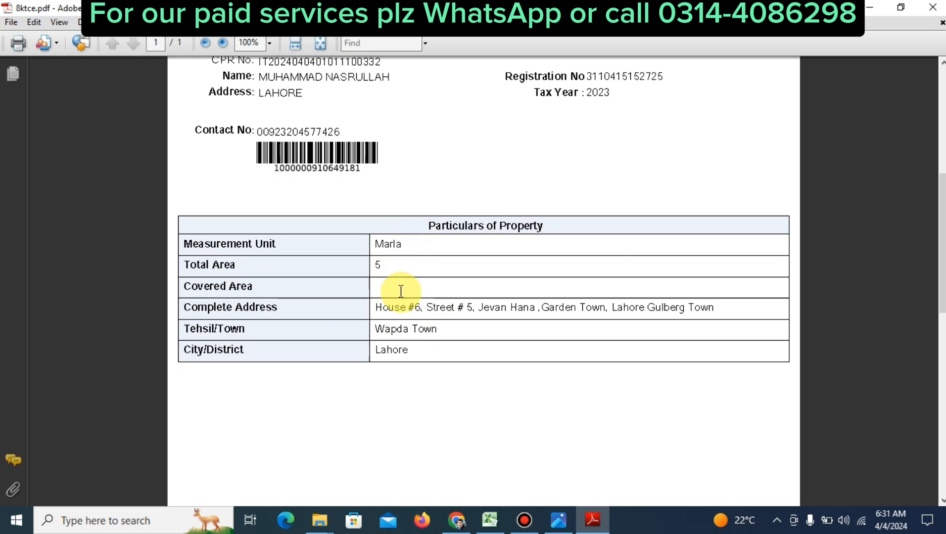
scroll(399, 295, up, 3)
scroll(401, 295, up, 2)
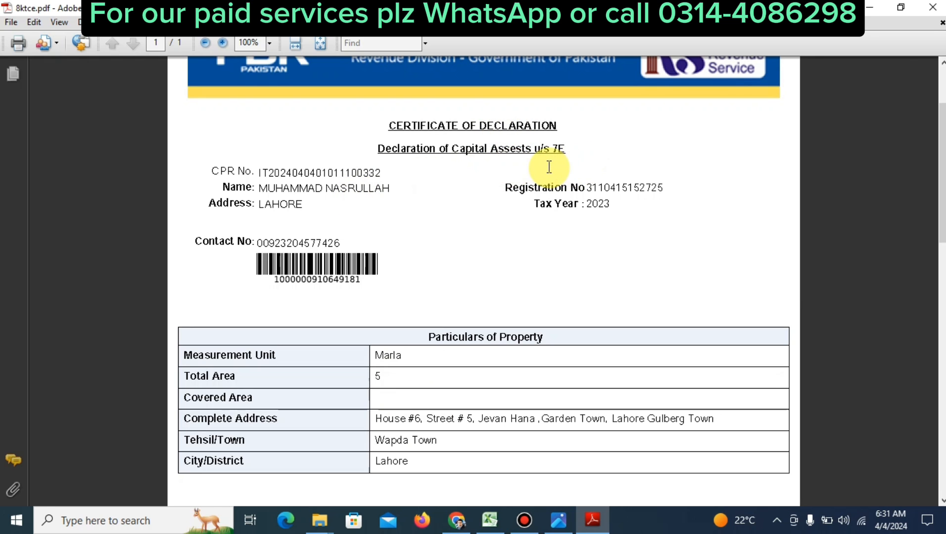
scroll(488, 311, down, 5)
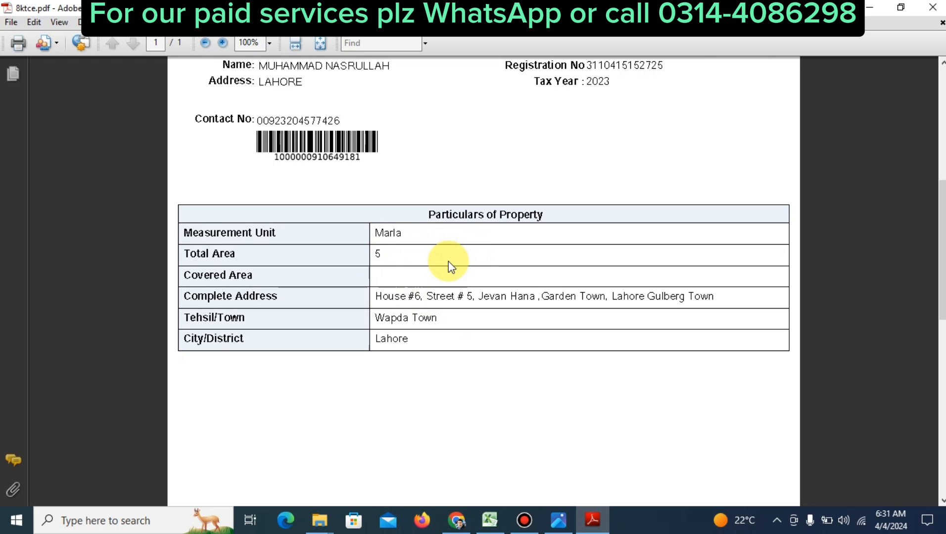
scroll(449, 261, up, 2)
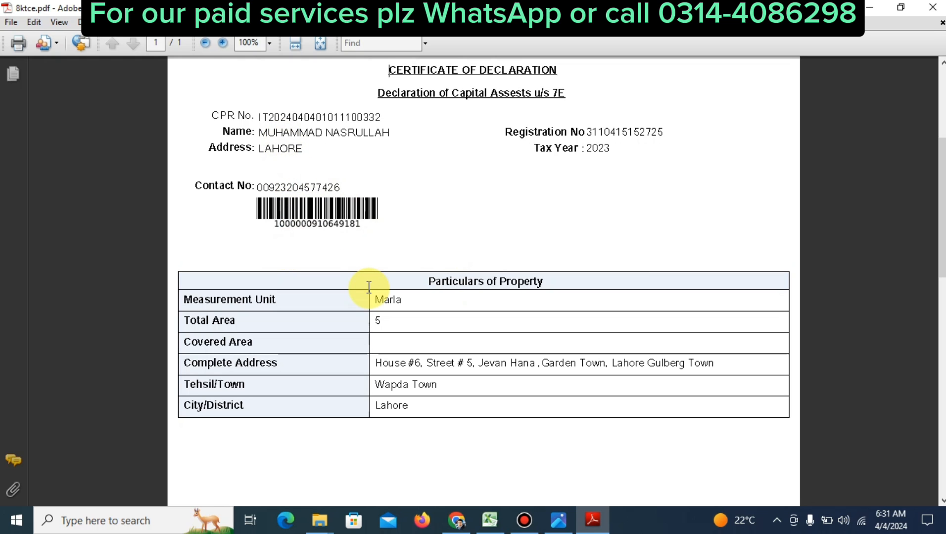
Go from the fbr.gov.pk homepage to the Online Verification Portal and its Property Certificate Verification (u/s 7E) form
key(alt+Tab)
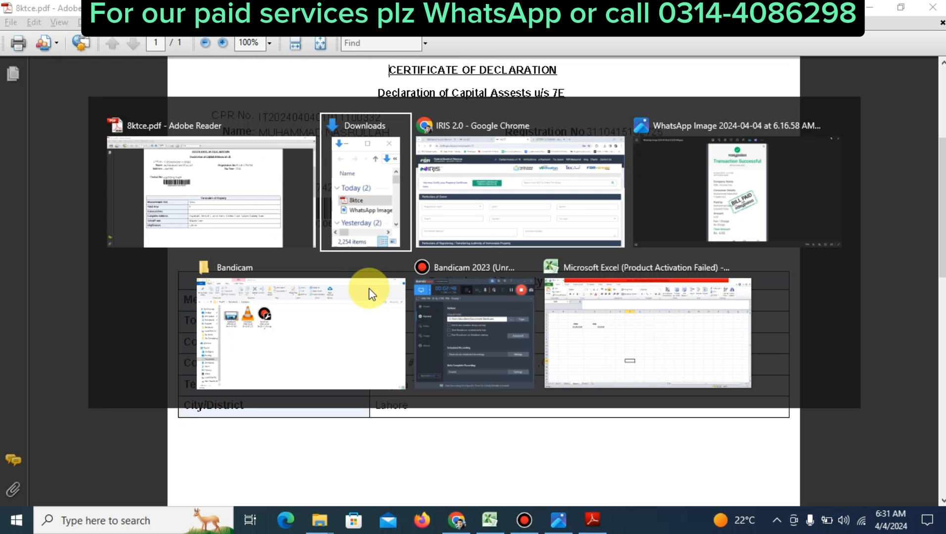
key(alt+Tab)
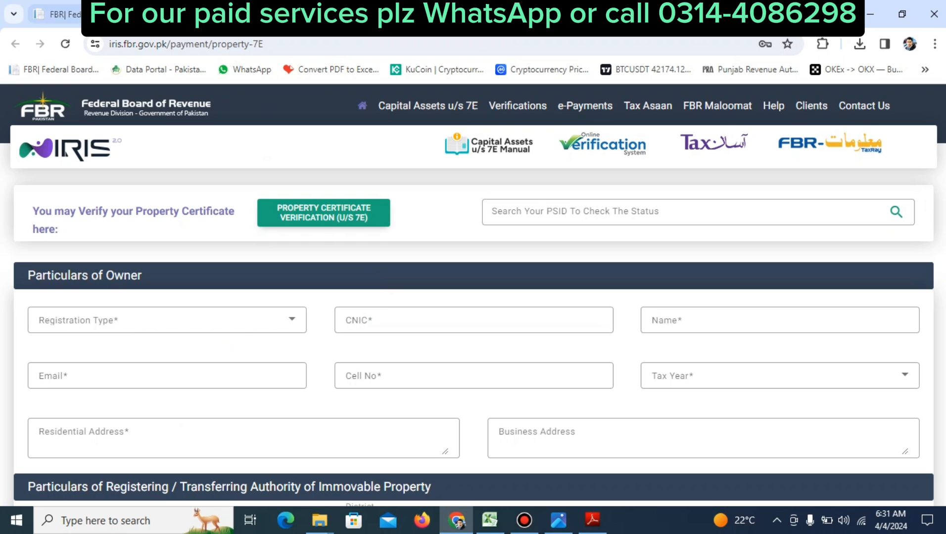
click(97, 11)
scroll(258, 302, down, 6)
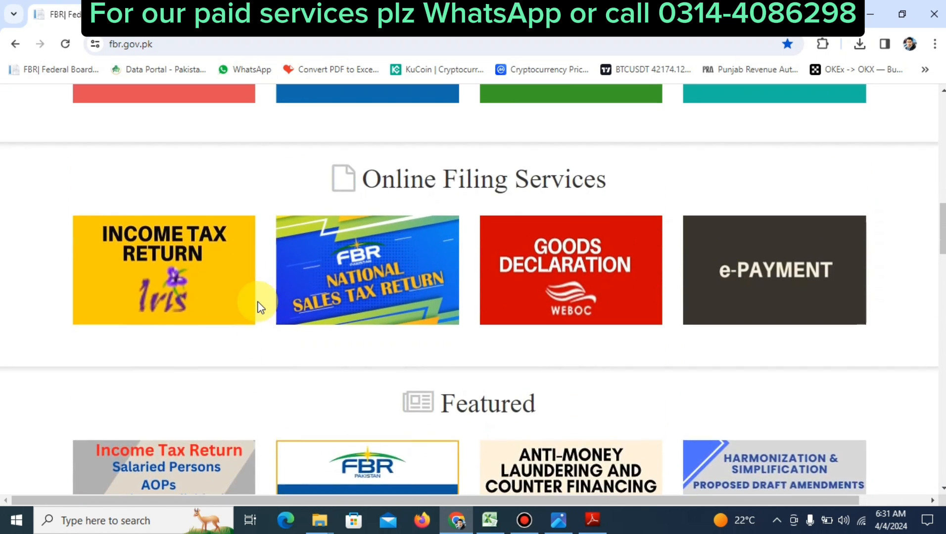
scroll(258, 302, up, 3)
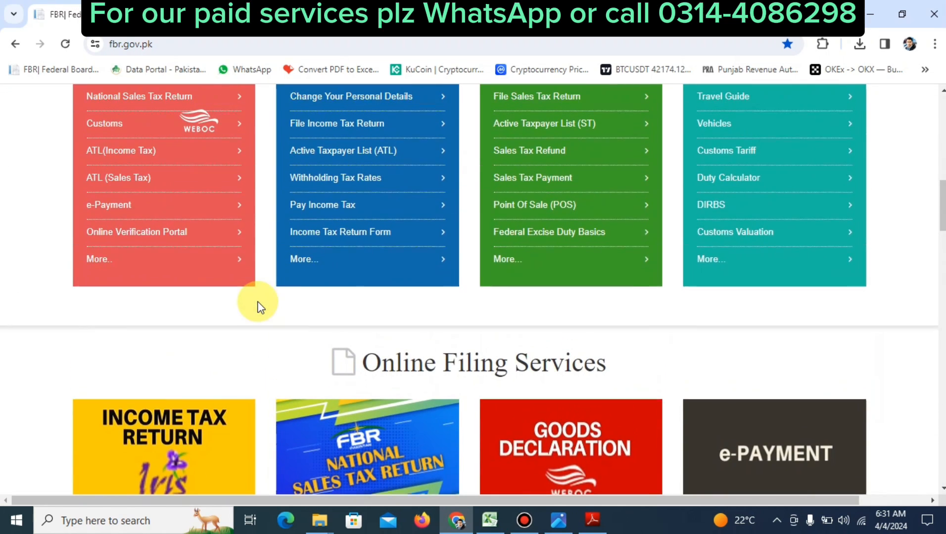
click(203, 232)
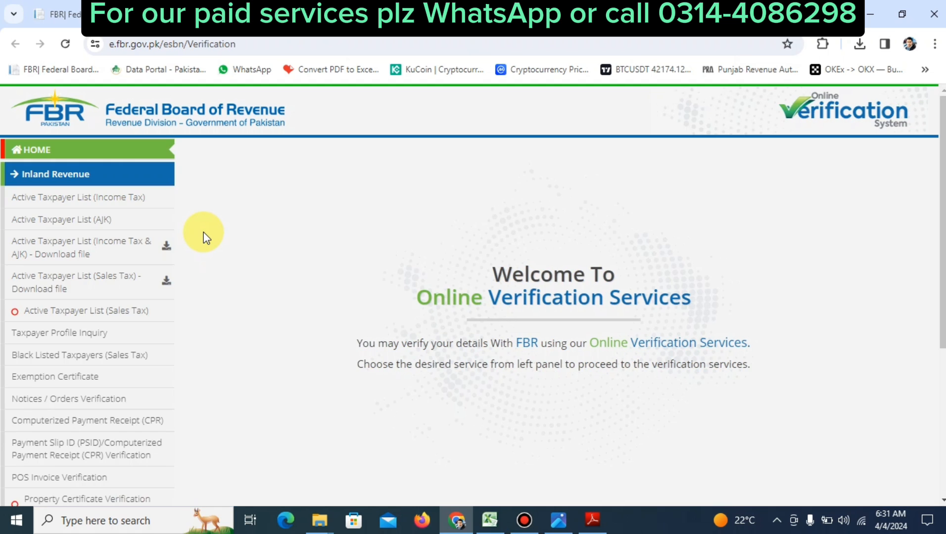
scroll(74, 321, down, 4)
scroll(74, 321, up, 1)
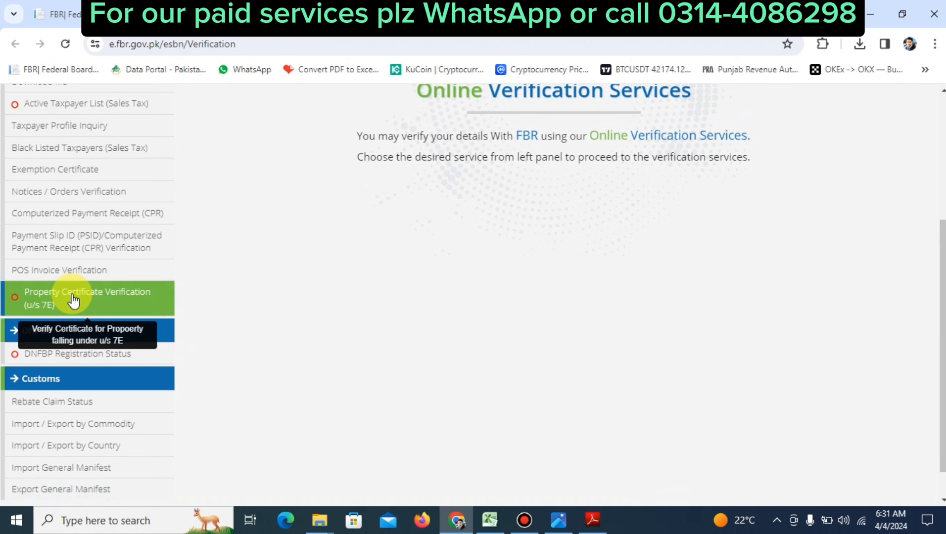
click(98, 308)
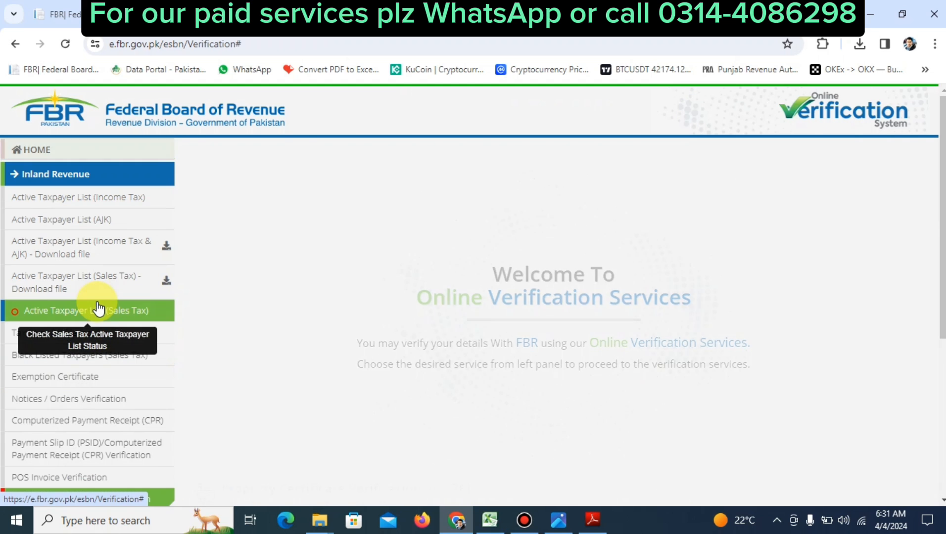
Enter the certificate's bar code reference, copying its digits from the certificate PDF
click(329, 240)
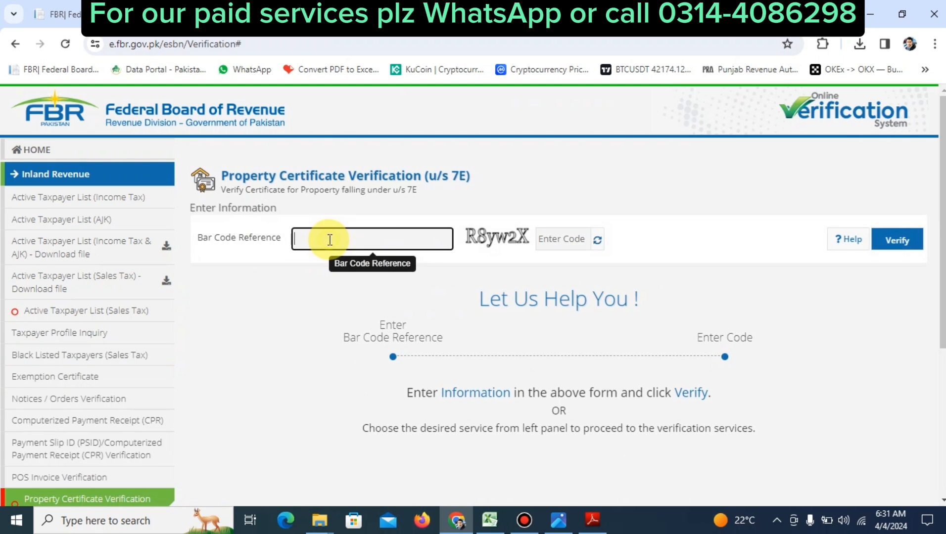
key(alt+Tab)
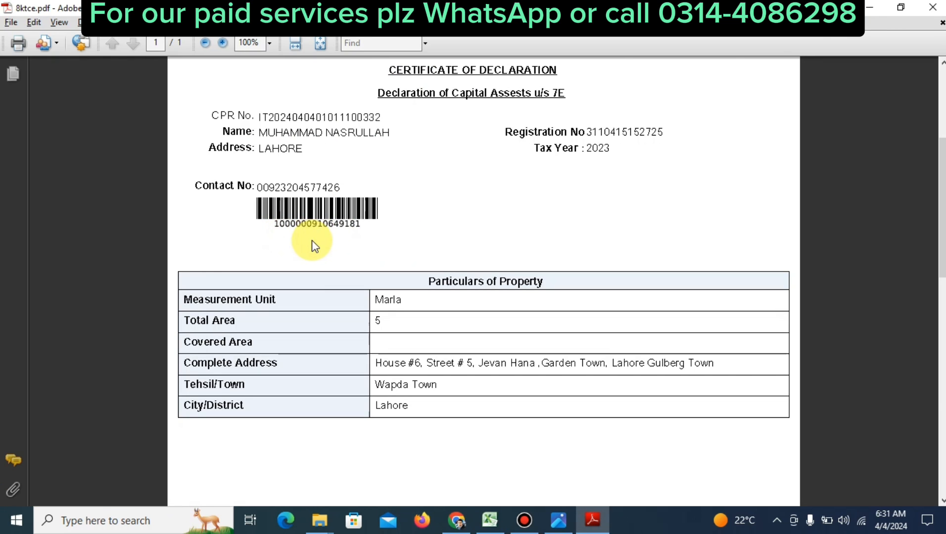
key(alt+Tab)
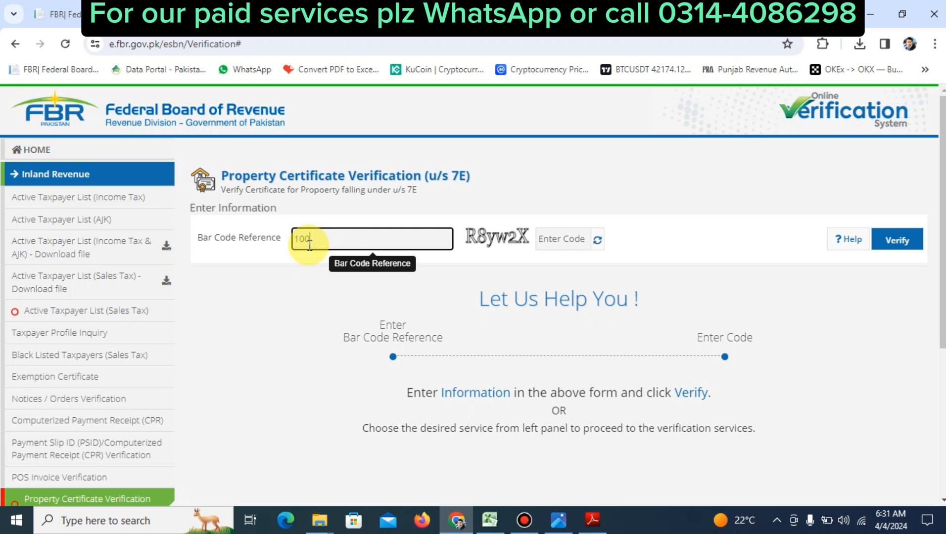
key(alt+Tab)
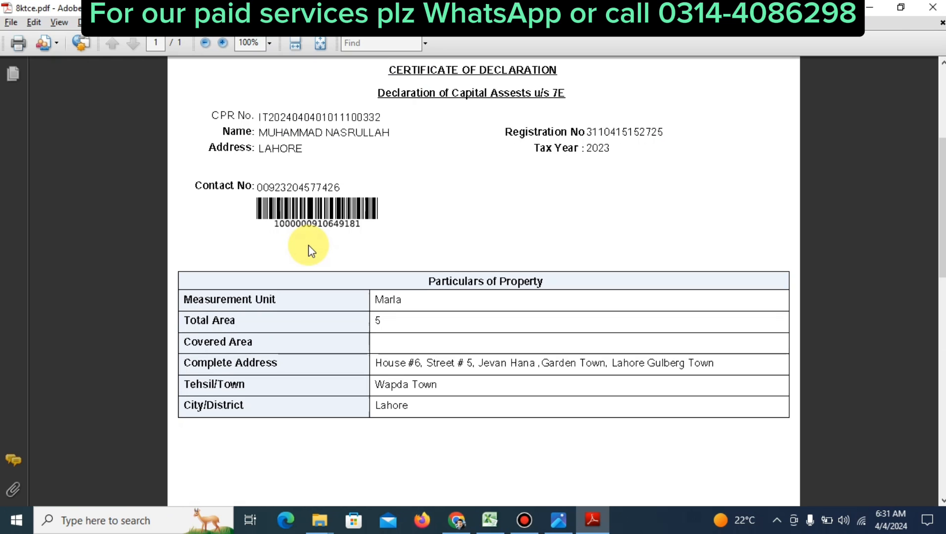
key(alt+Tab)
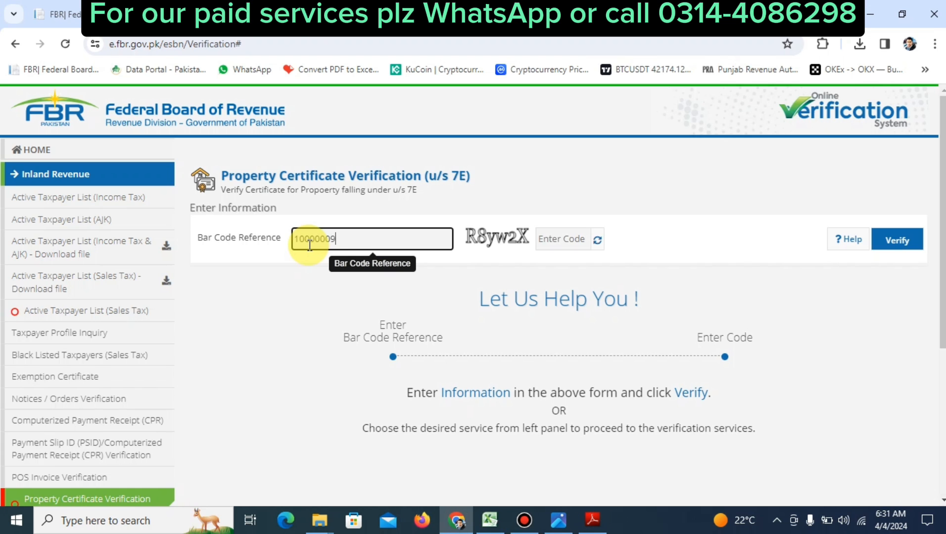
key(alt+Tab)
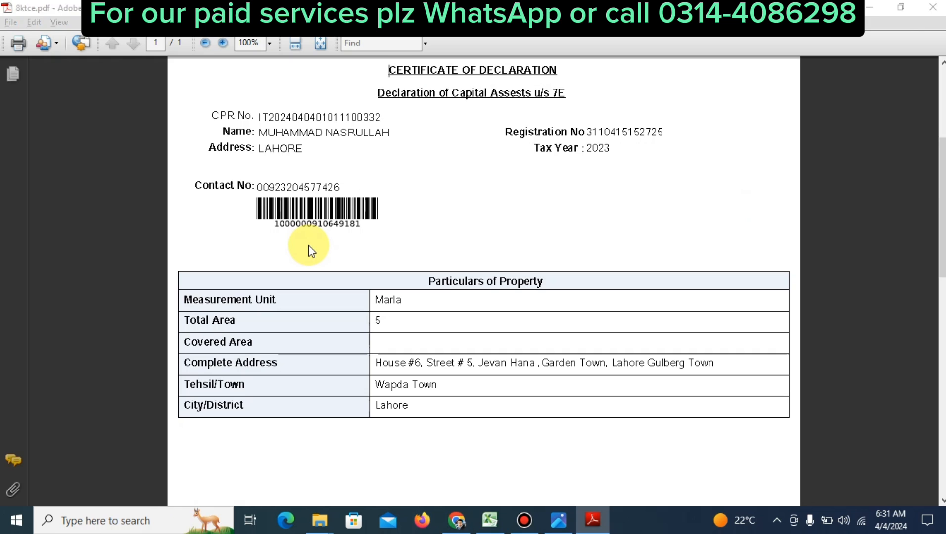
key(alt+Tab)
key(alt+Tab)
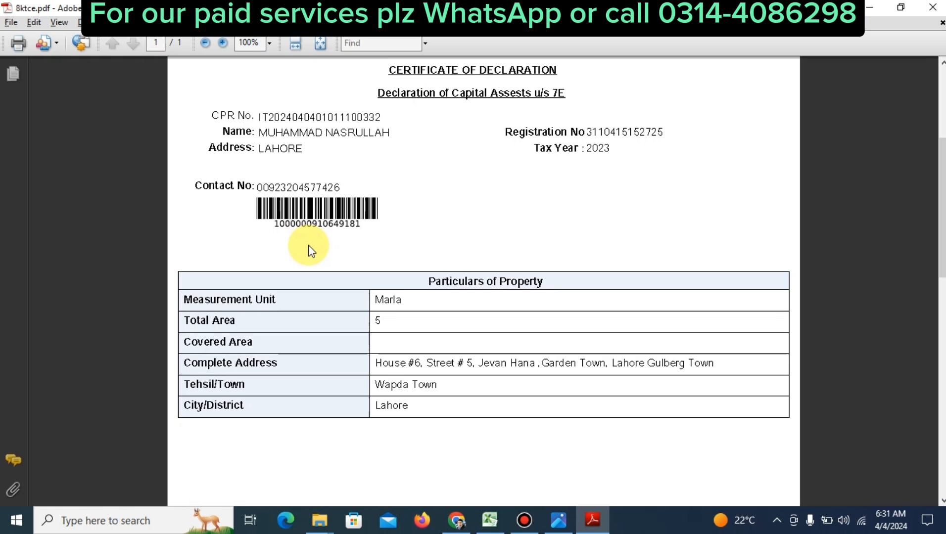
key(alt+Tab)
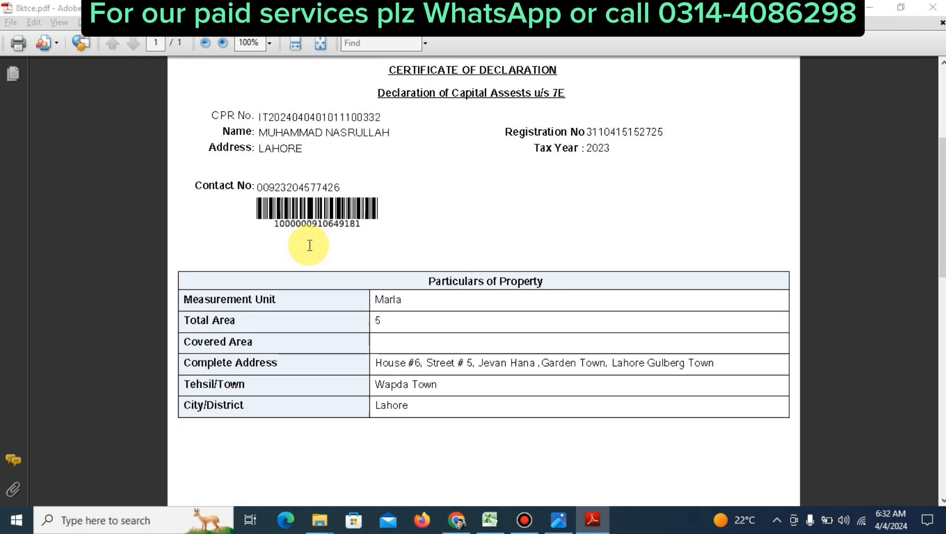
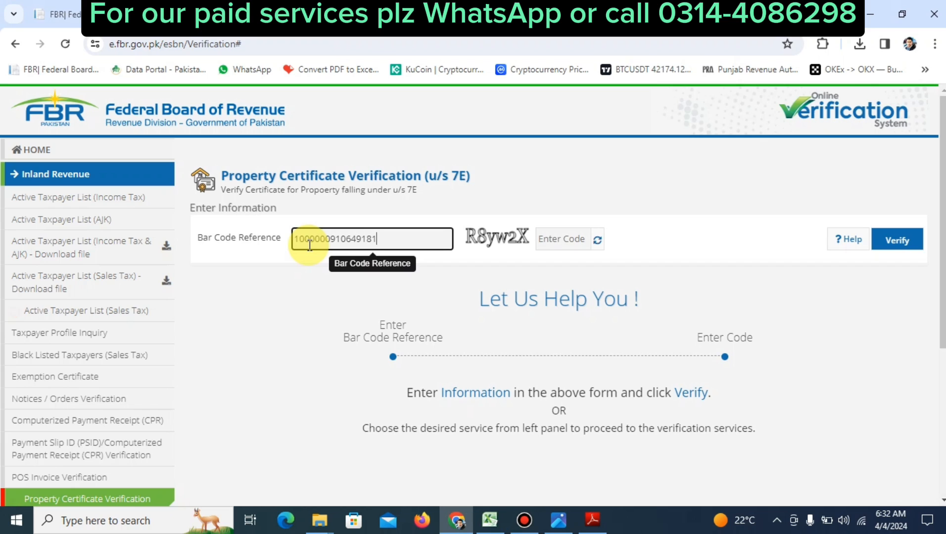
Fill in the displayed security code and submit the certificate for verification
key(Tab)
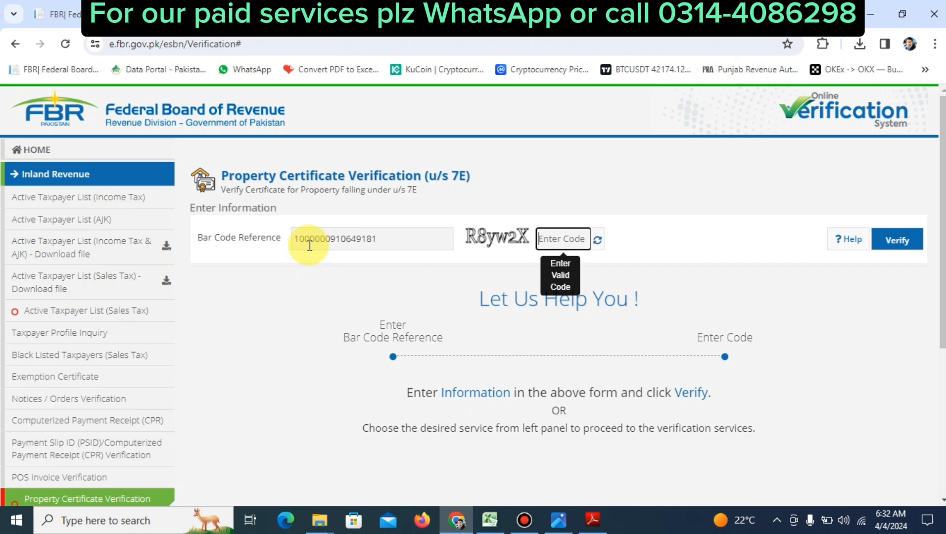
text(R8yw2X)
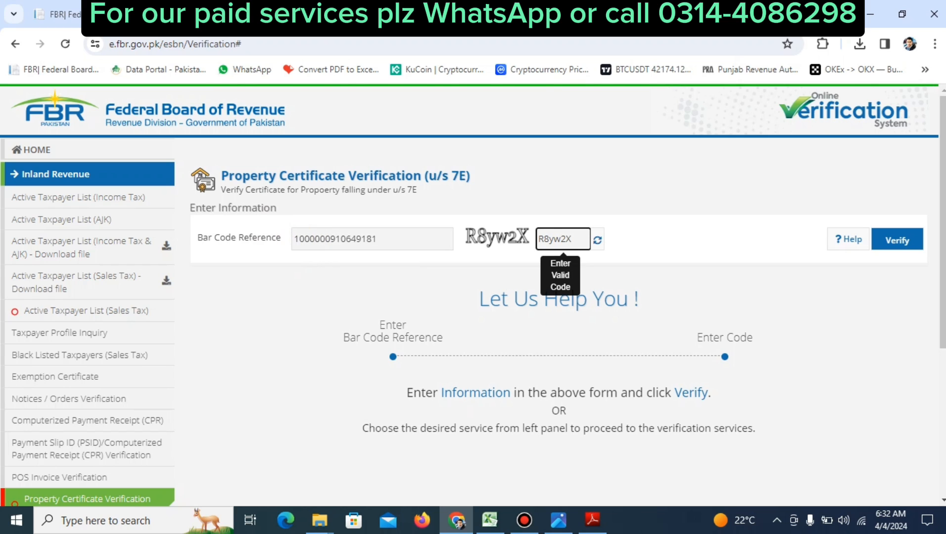
click(900, 247)
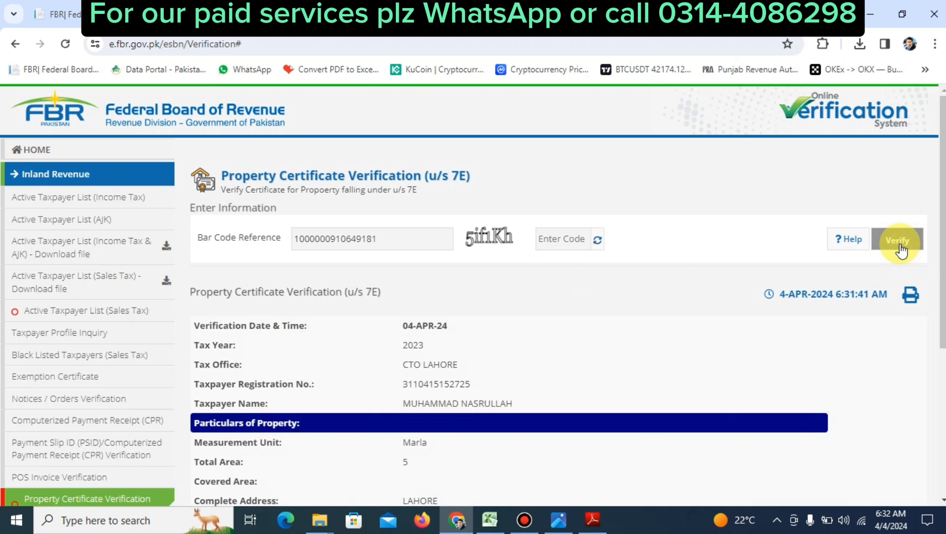
Scroll through the verification result showing tax year 2023, 5 Marla, Wapda Town, Lahore
scroll(900, 250, down, 5)
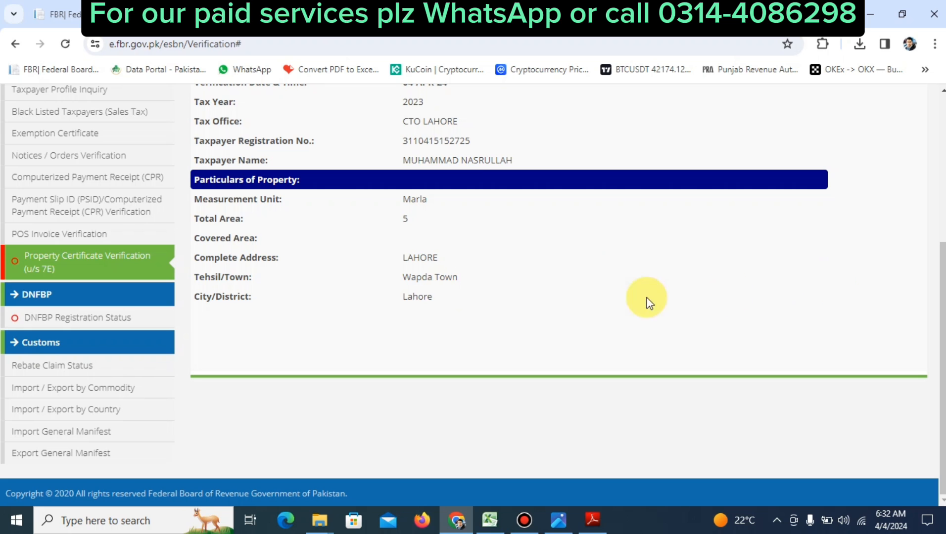
scroll(581, 298, up, 5)
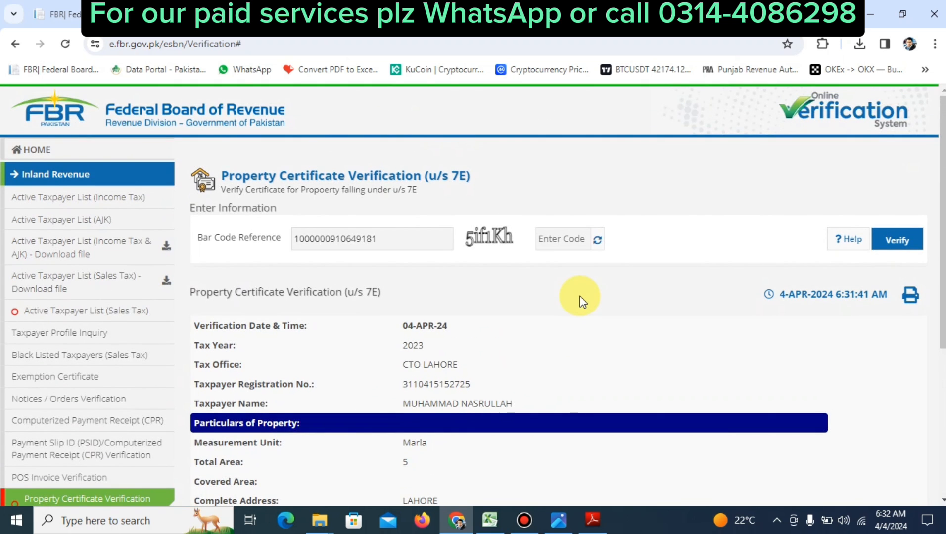
scroll(581, 298, down, 1)
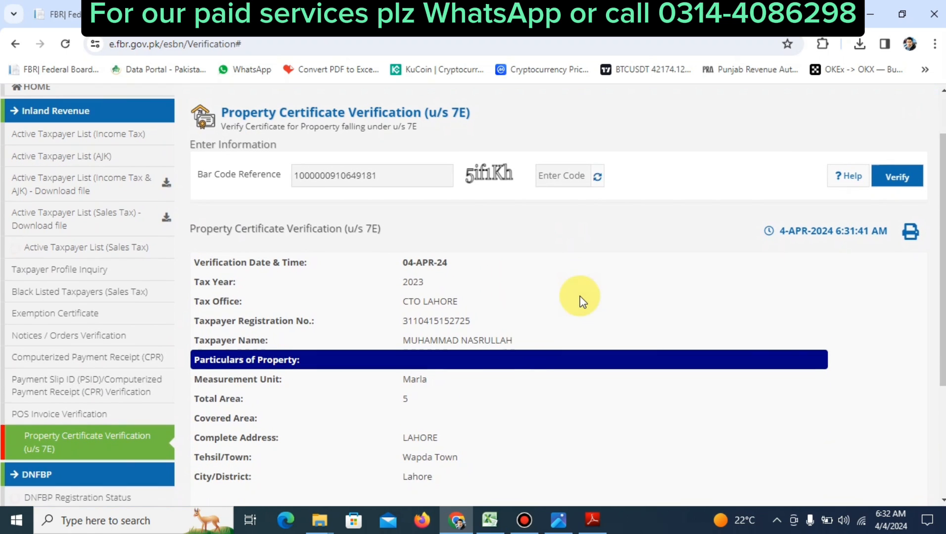
Print the verification result to PDF as download.pdf, replacing the existing file
click(911, 232)
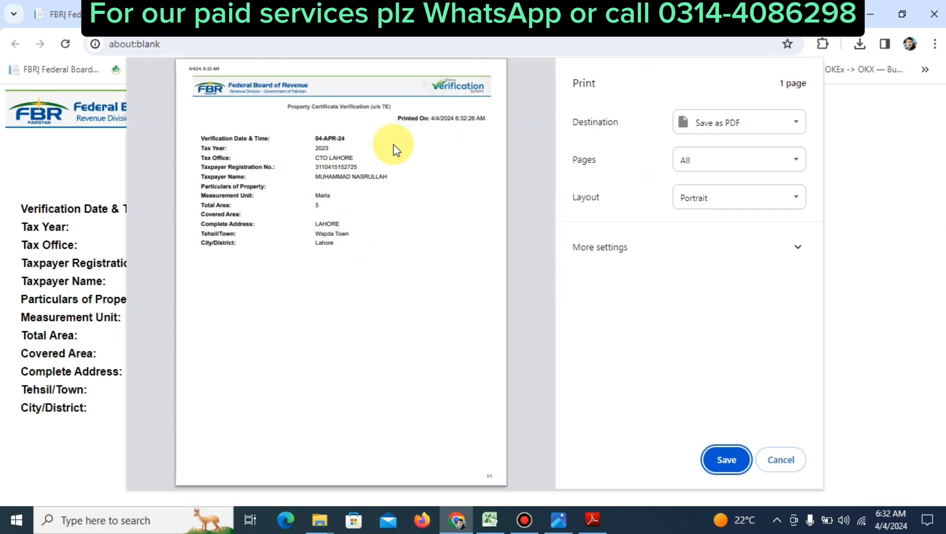
click(720, 464)
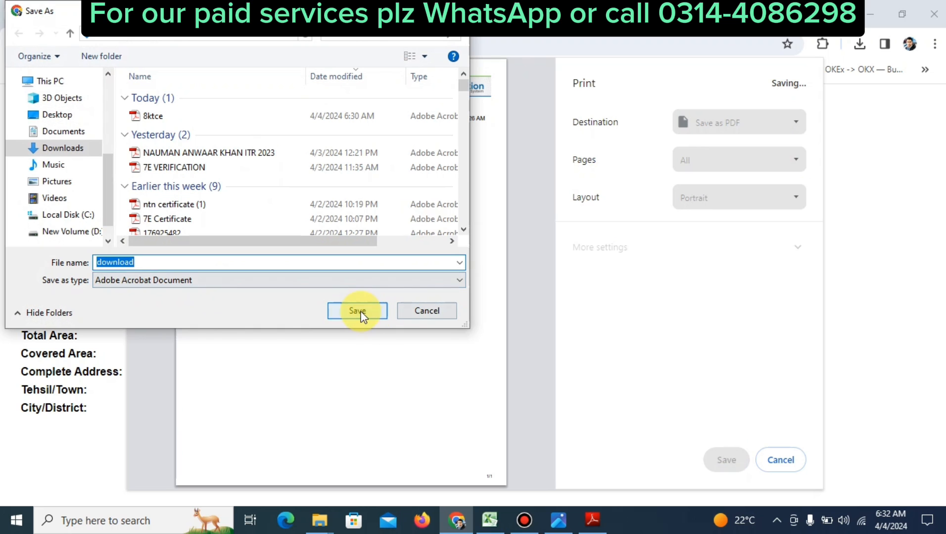
click(360, 312)
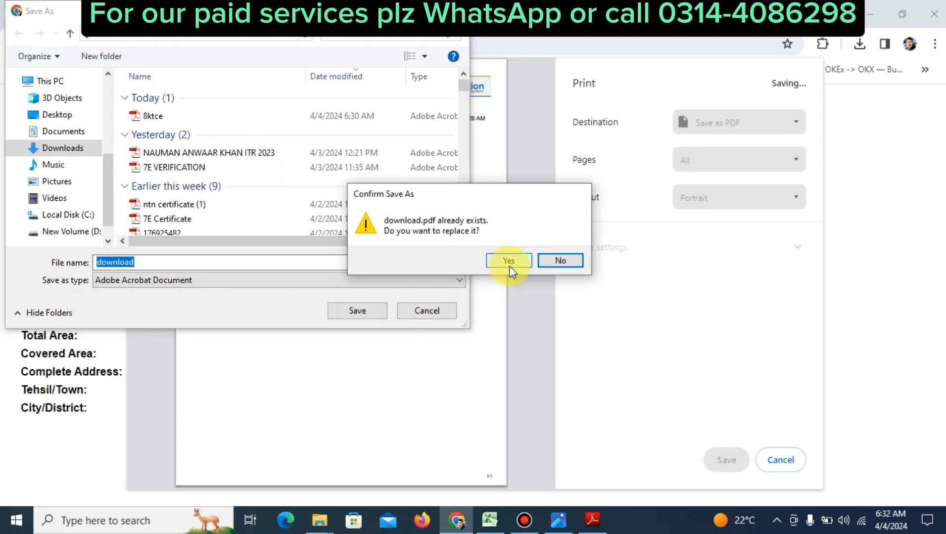
click(509, 262)
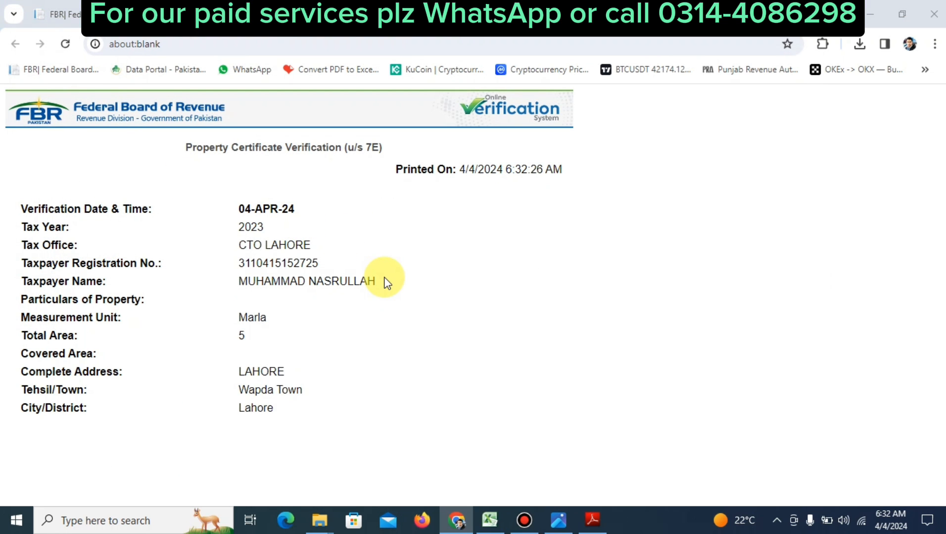
key(alt+Tab)
key(alt+Tab)
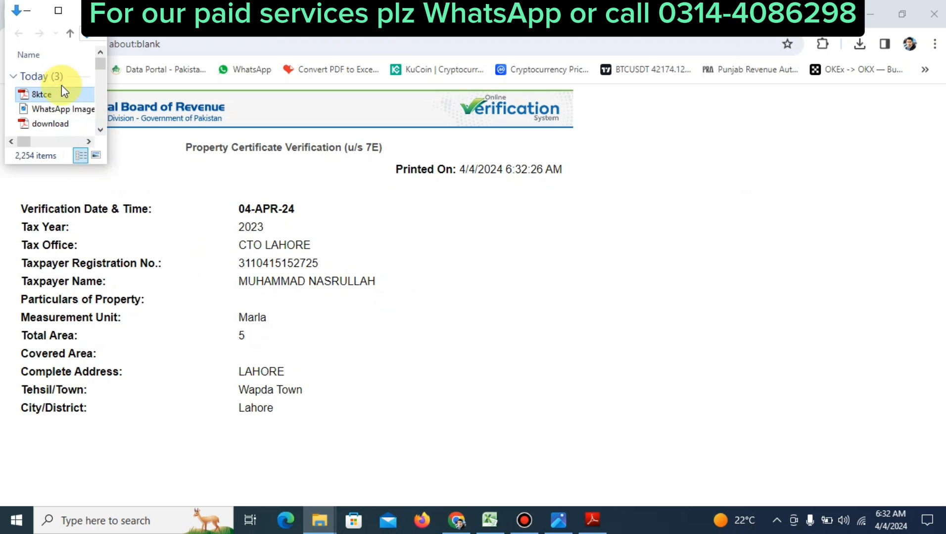
Open download.pdf in Adobe Reader, zoom to 125% and scroll through the property details
double_click(60, 122)
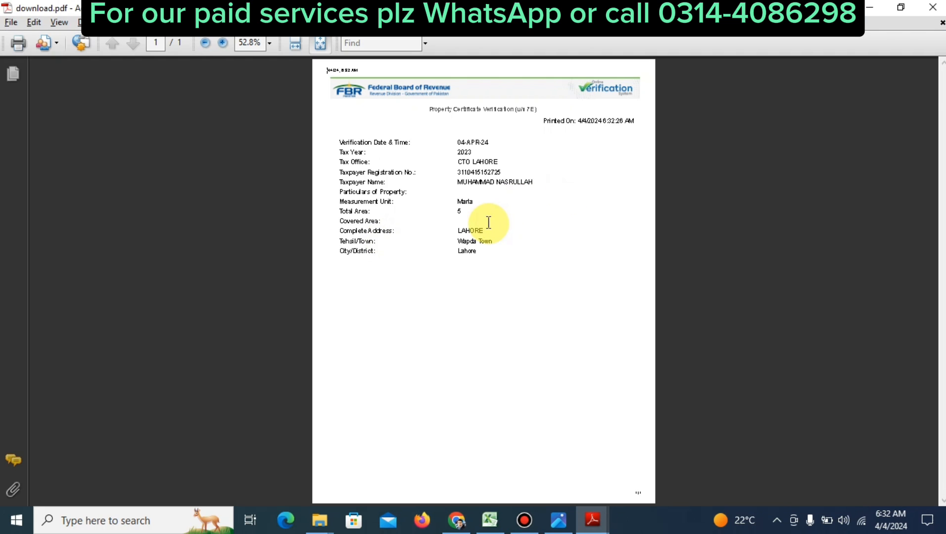
click(223, 43)
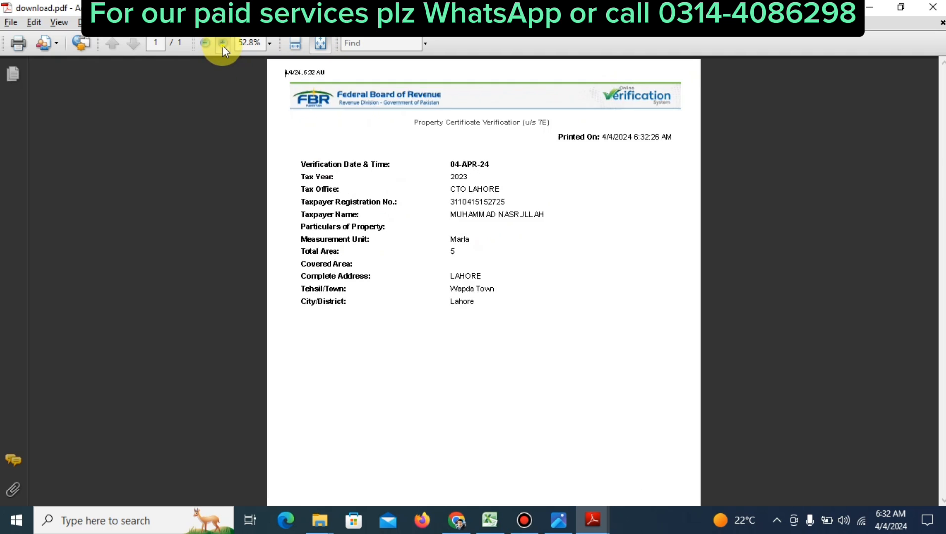
click(223, 43)
scroll(444, 287, down, 2)
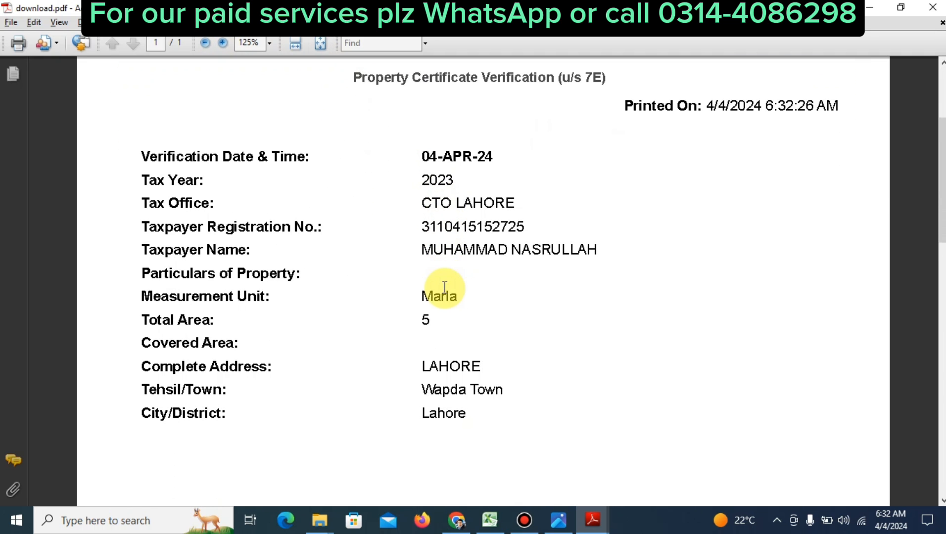
scroll(549, 240, up, 4)
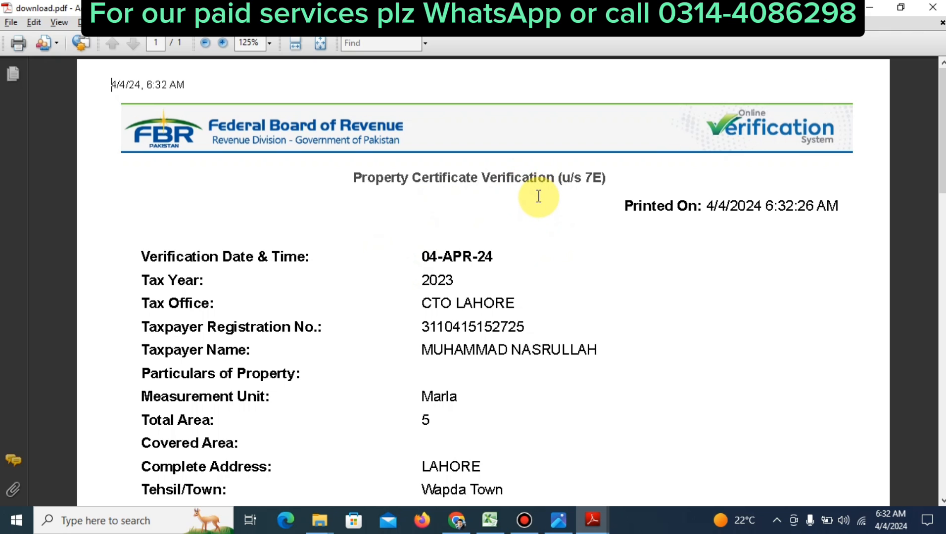
scroll(539, 196, down, 3)
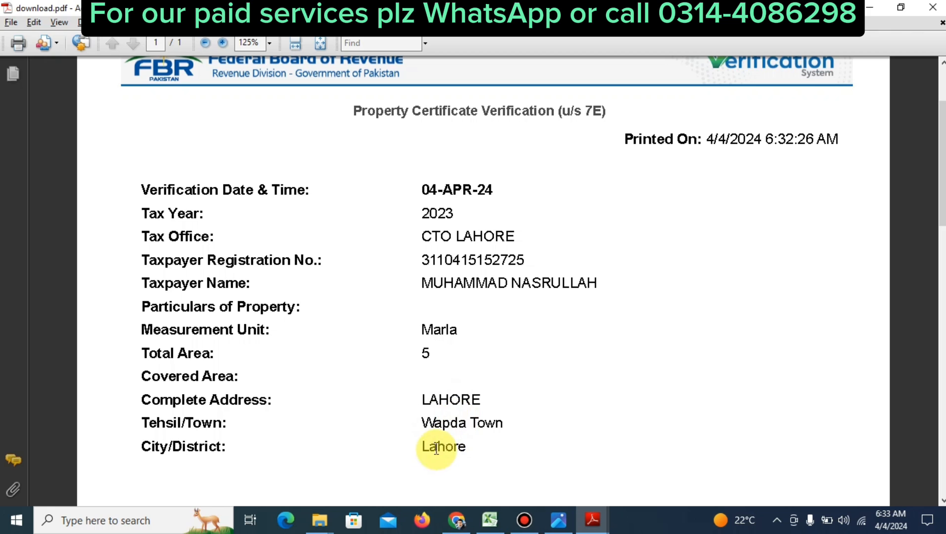
scroll(428, 424, down, 2)
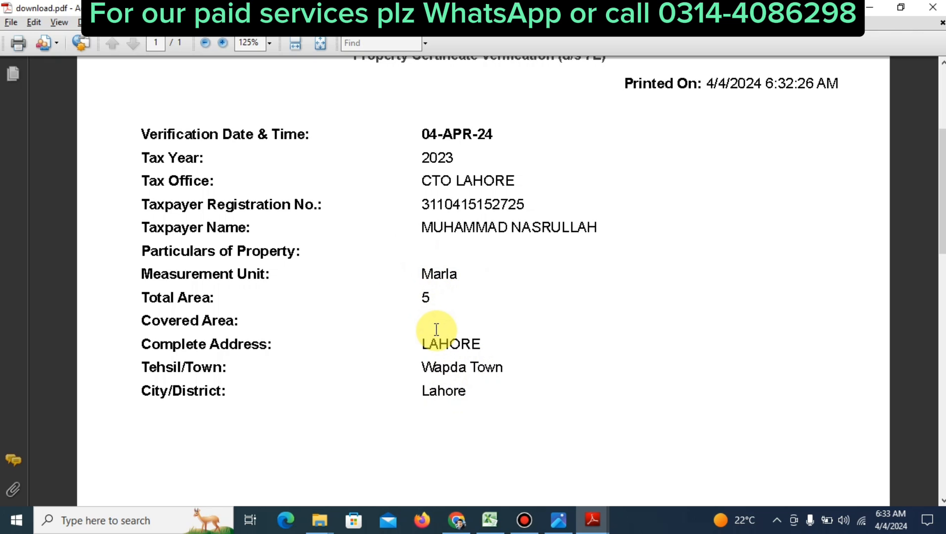
scroll(437, 329, up, 5)
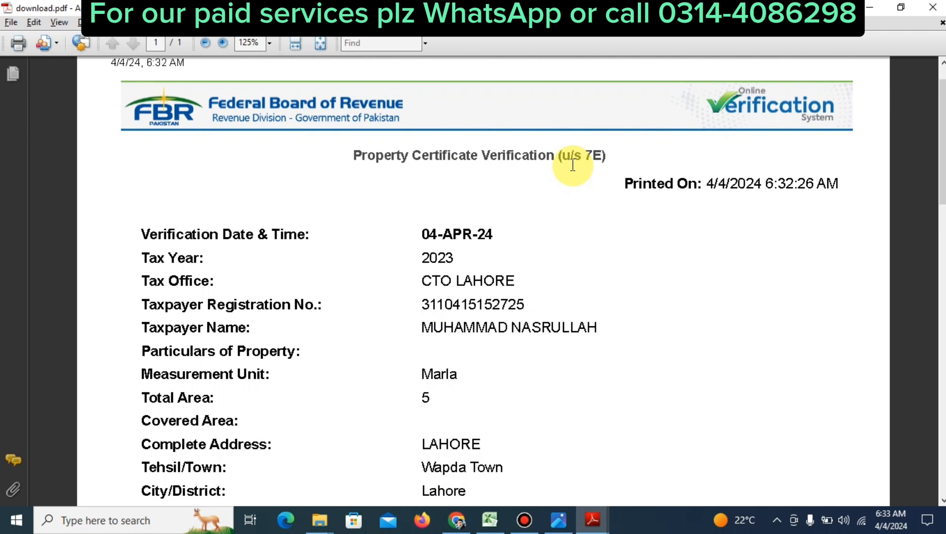
key(alt+Tab)
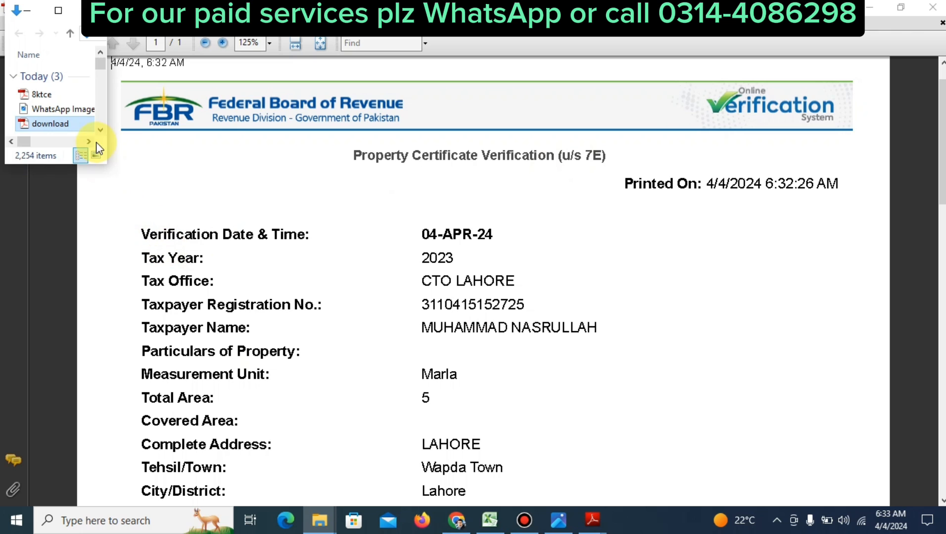
Open 8ktce.pdf from Downloads and review its 5 Marla Wapda Town, Lahore entry
double_click(53, 94)
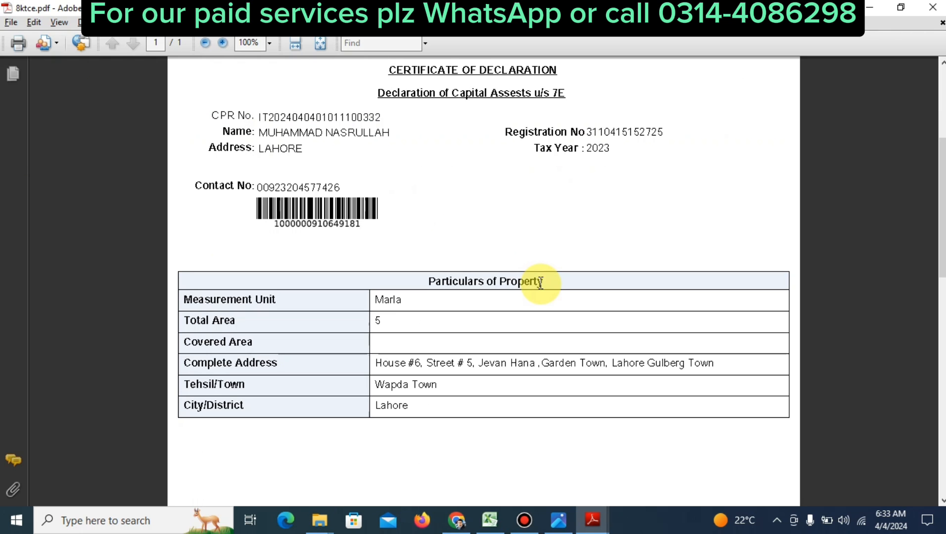
scroll(541, 284, up, 4)
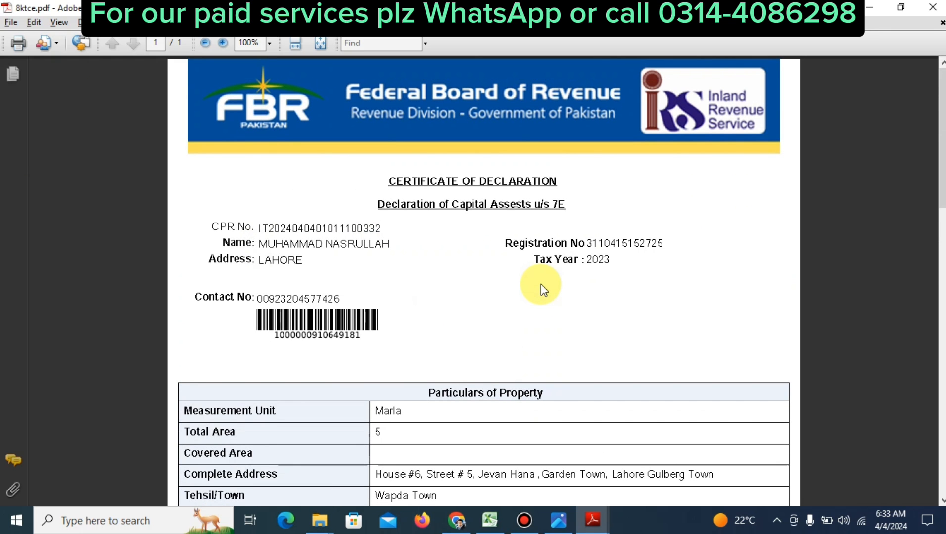
scroll(541, 284, down, 5)
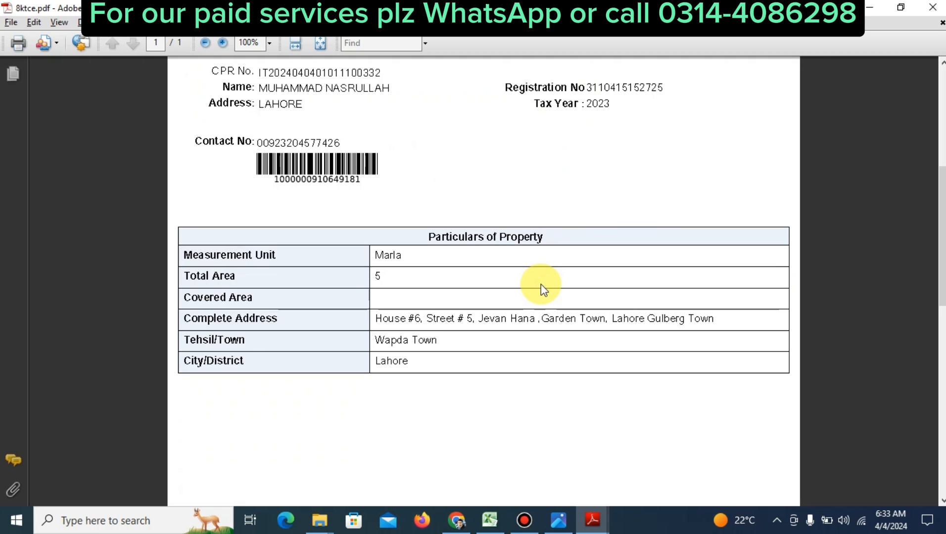
scroll(544, 290, up, 2)
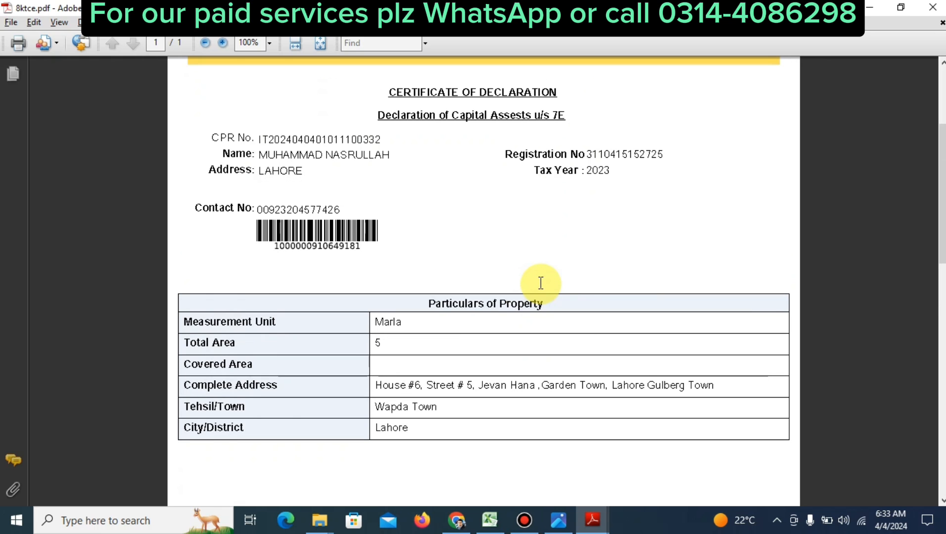
scroll(540, 284, up, 3)
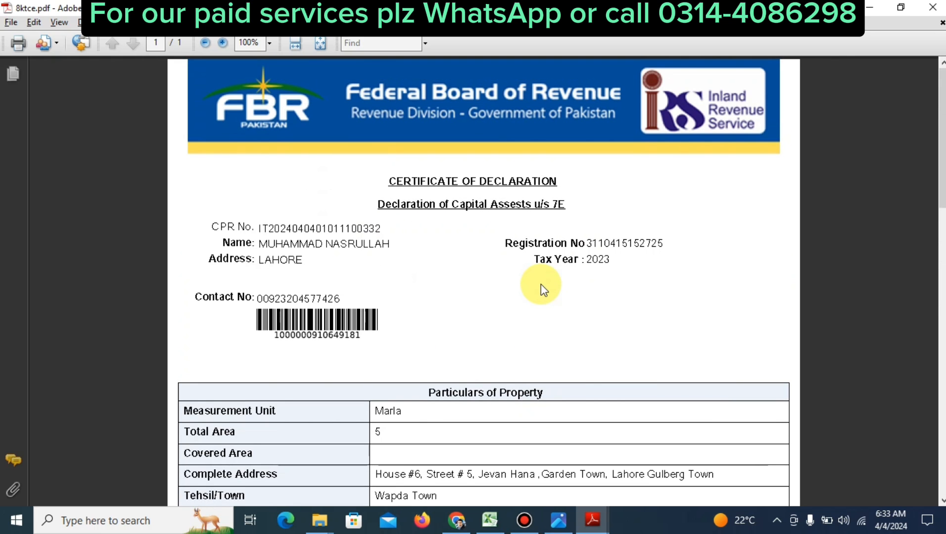